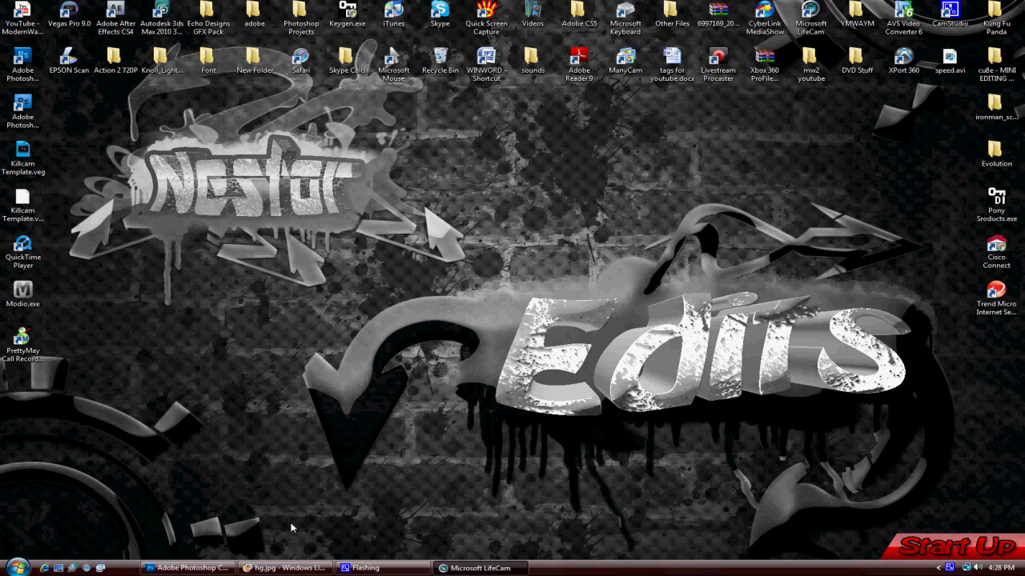
View the hg.jpg DaZe logo reference in Photo Gallery, then close the viewer.
click(286, 567)
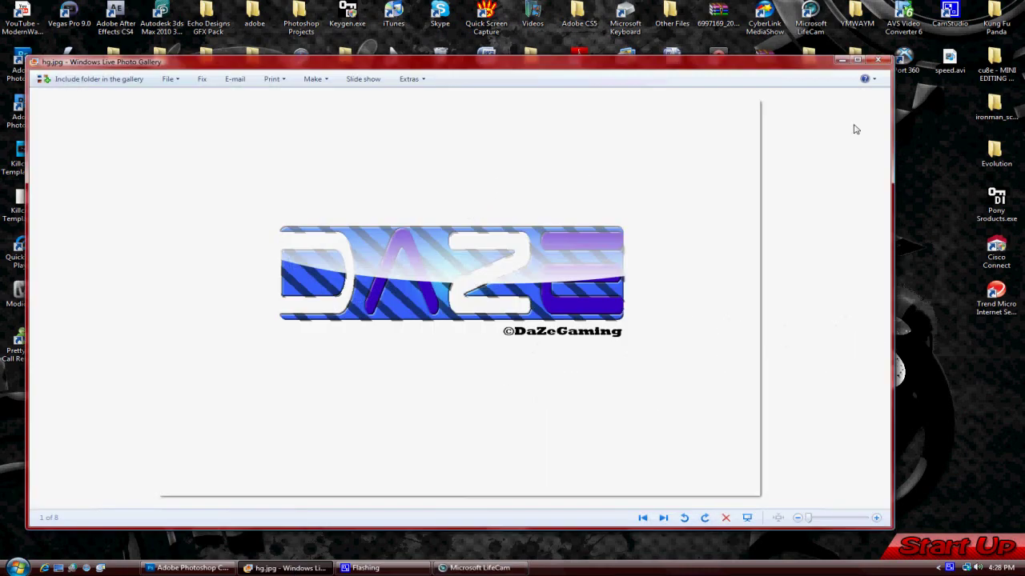
click(878, 61)
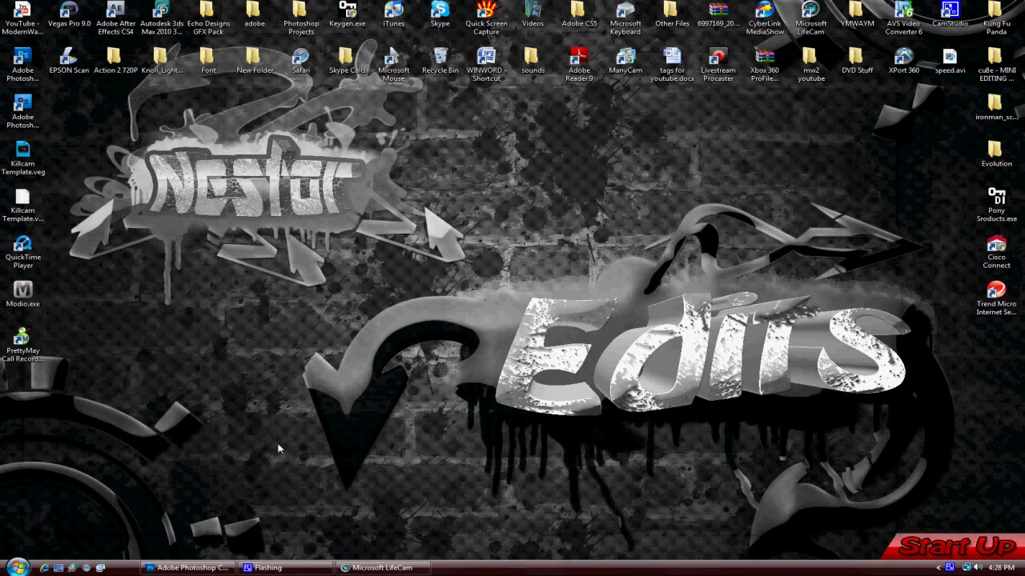
Create Untitled-1 as a 1000 × 1000 px, 72 ppi white RGB document.
click(190, 568)
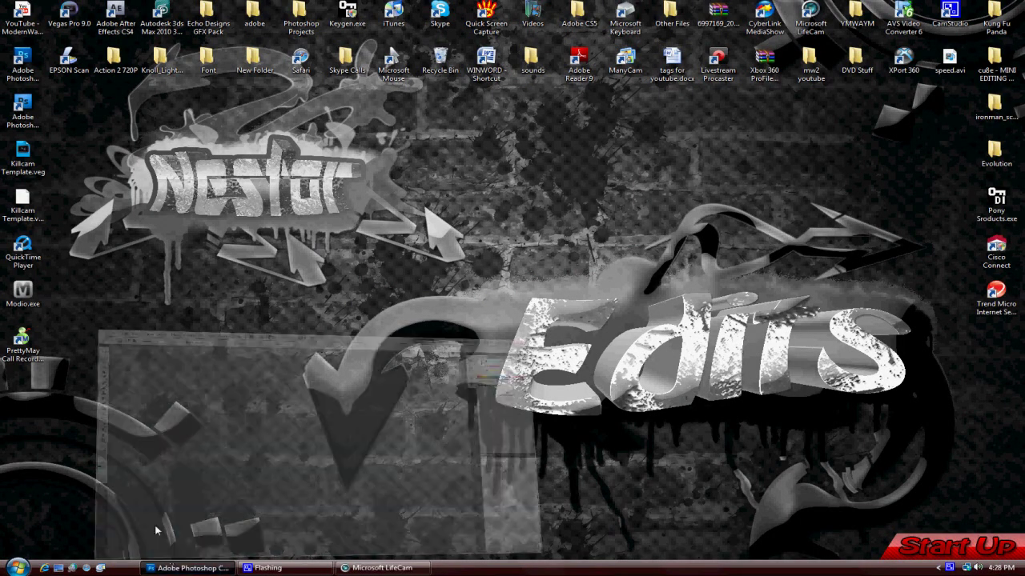
click(37, 9)
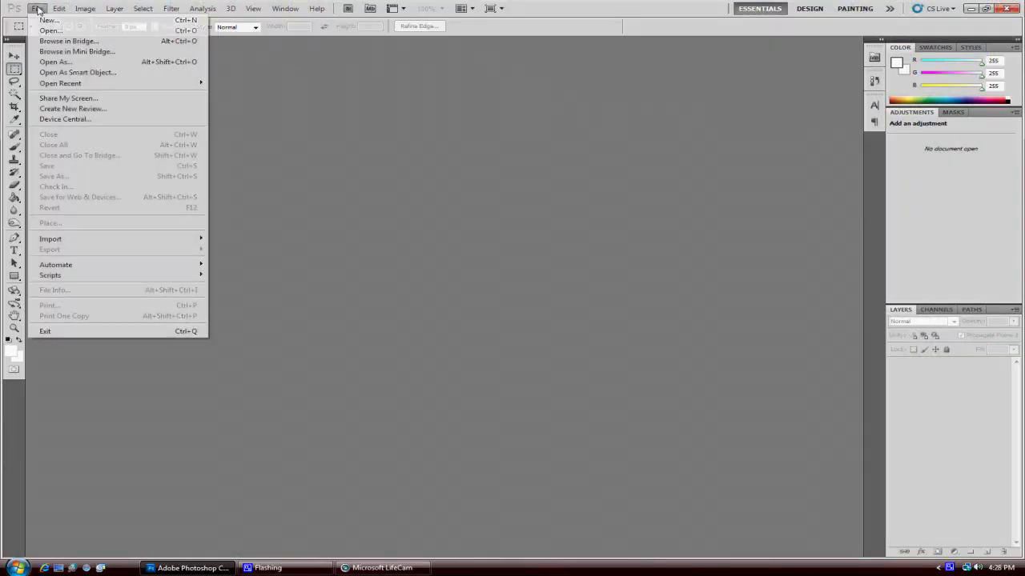
click(51, 20)
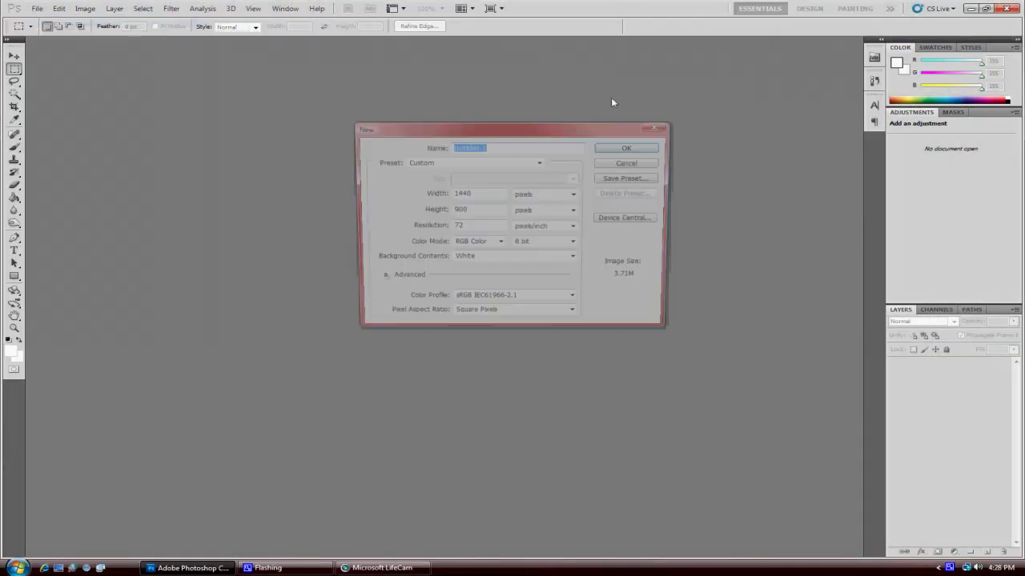
click(483, 198)
text(100)
key(Tab)
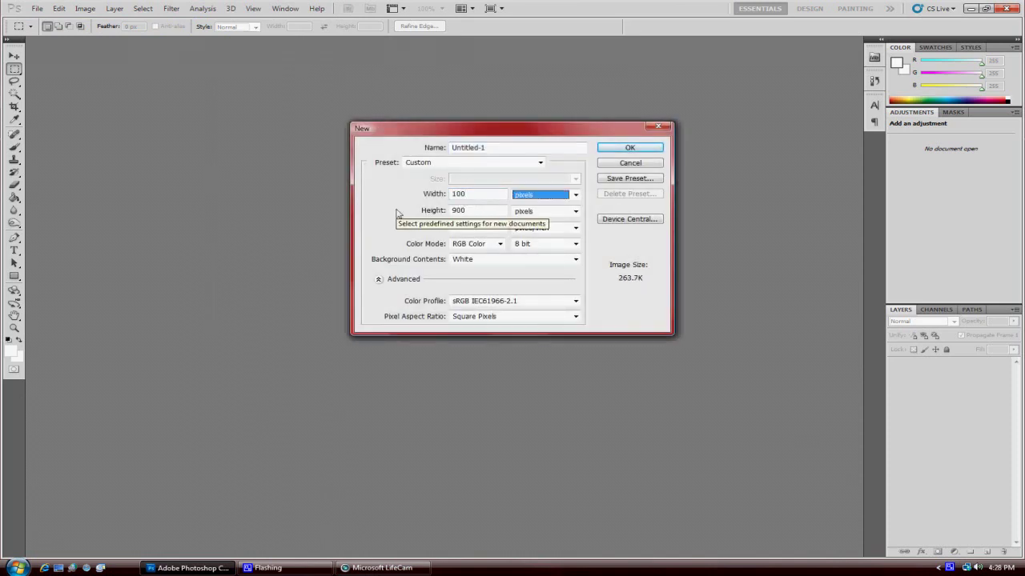
click(481, 199)
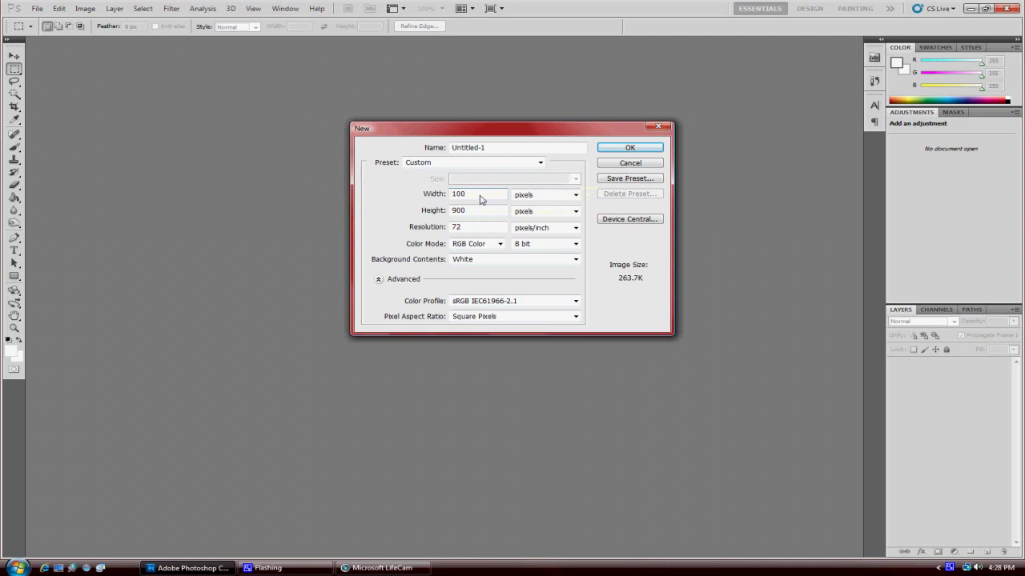
text(0)
key(Tab)
text(100)
key(Return)
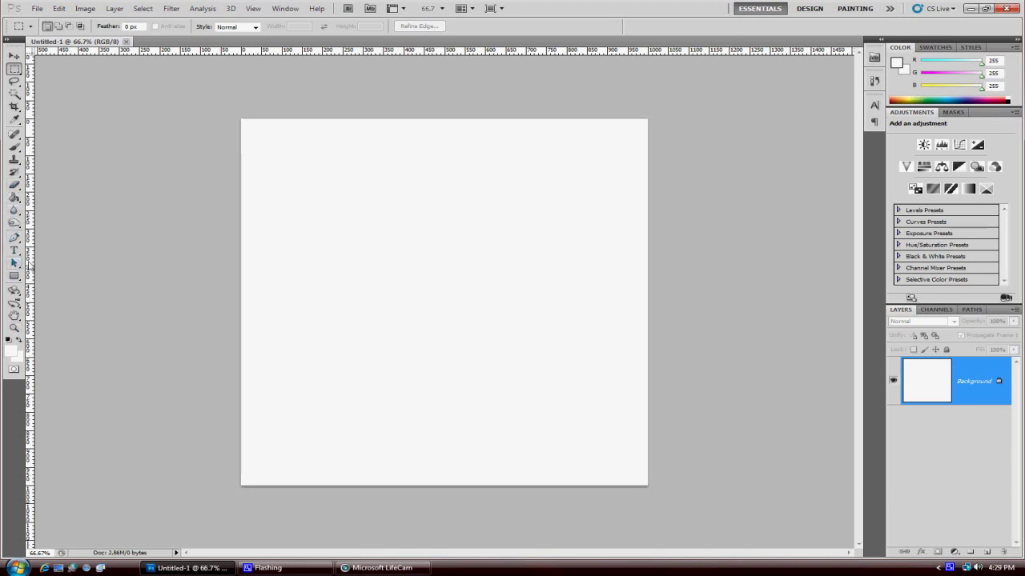
Convert the Background to Layer 0, Magic-Erase it to transparency, and start a text line.
double_click(969, 404)
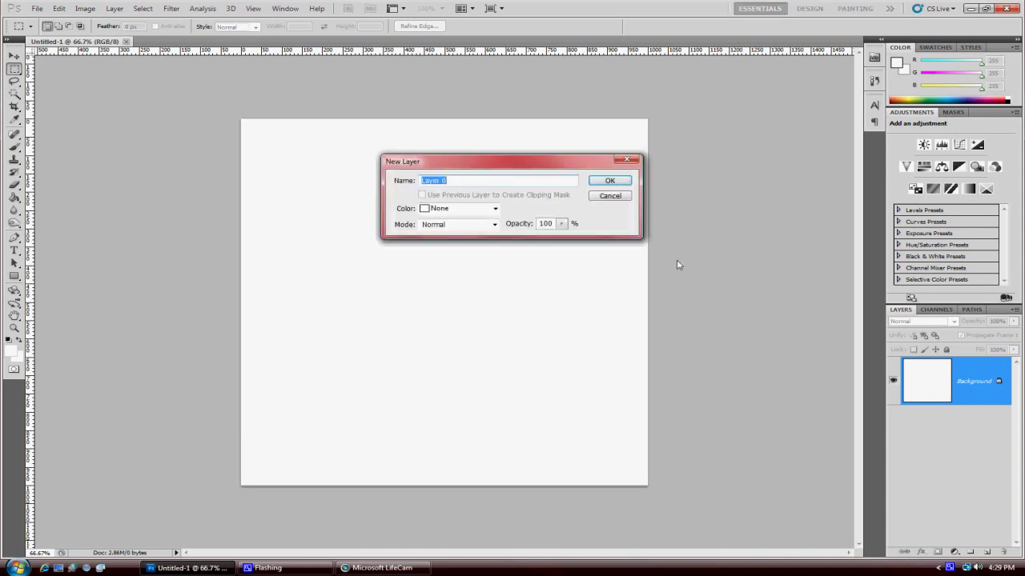
click(609, 181)
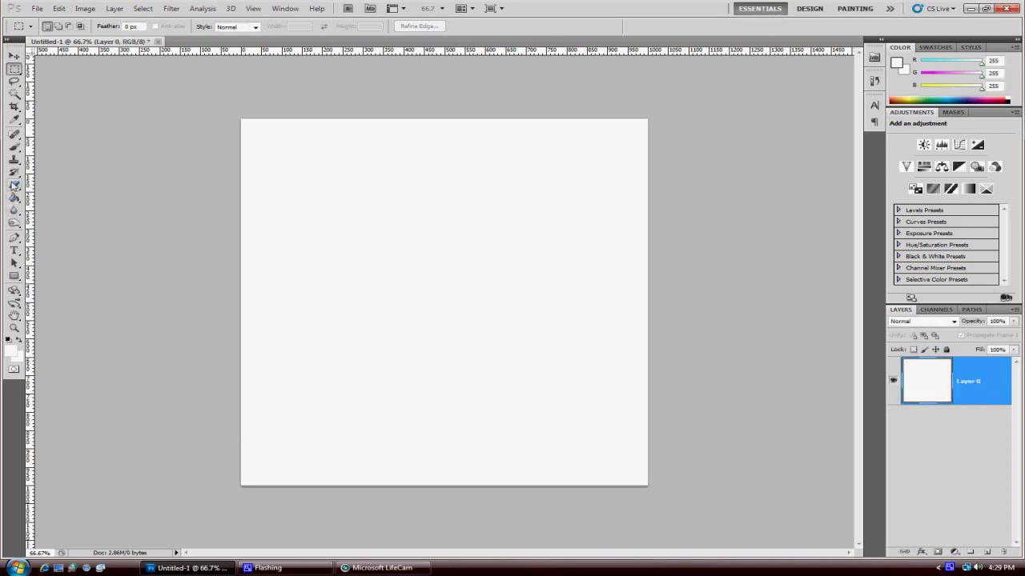
drag(13, 185, 72, 207)
click(409, 217)
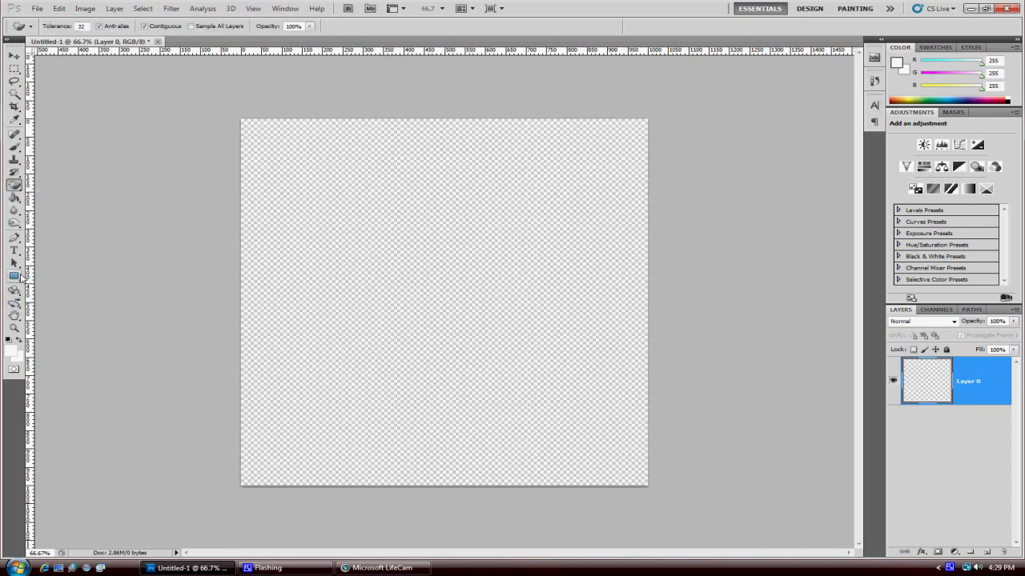
click(14, 250)
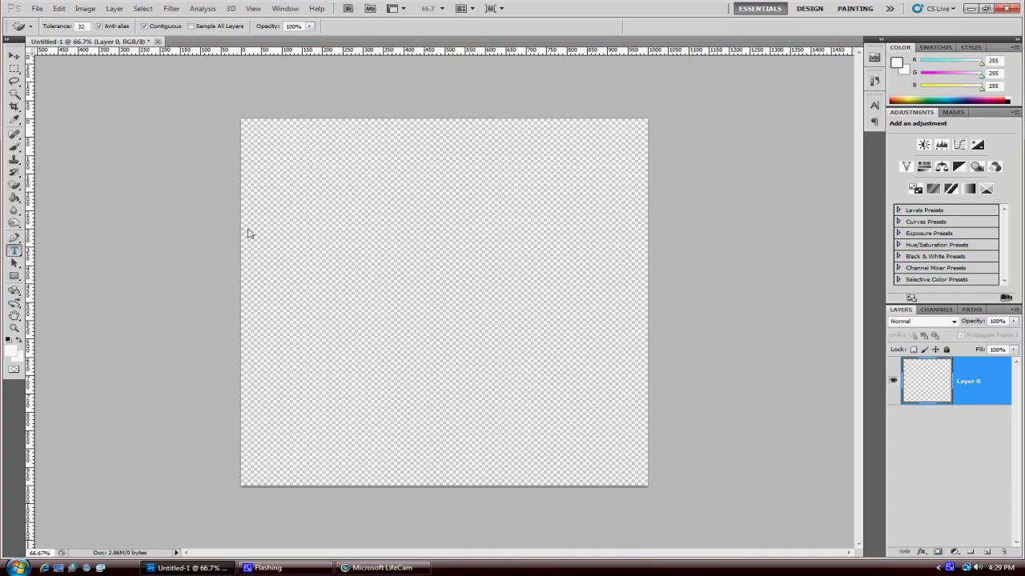
click(302, 273)
Type Nestor, scale it to about 157.49 pt, and move it toward the canvas centre.
text(o)
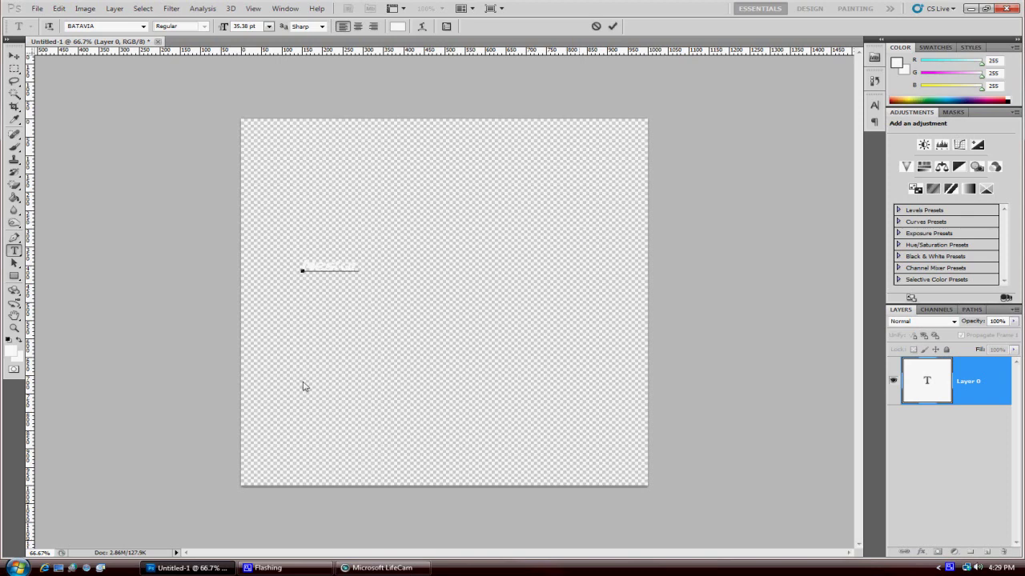
key(ctrl)
drag(361, 265, 553, 221)
key(ctrl)
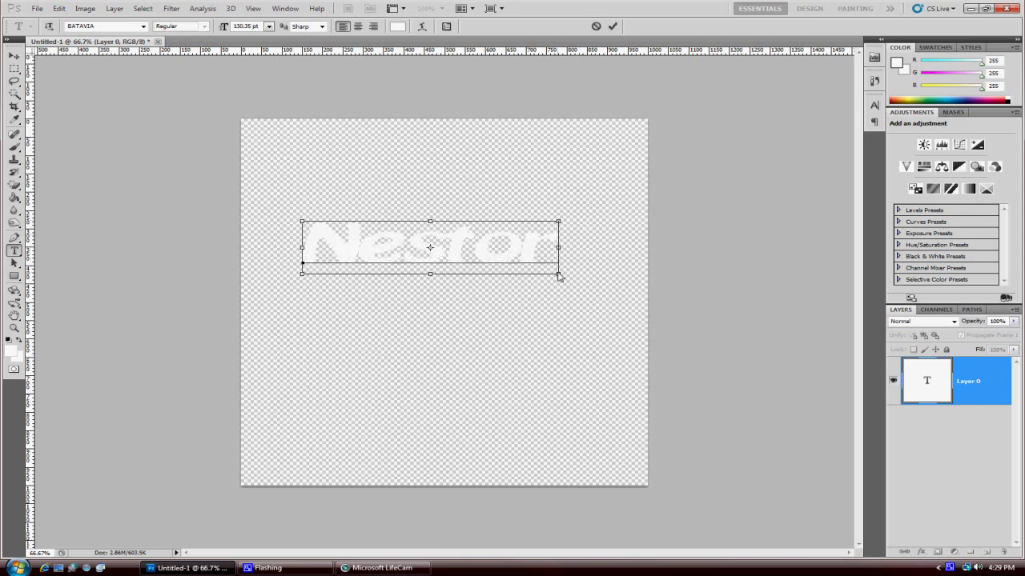
drag(559, 276, 585, 286)
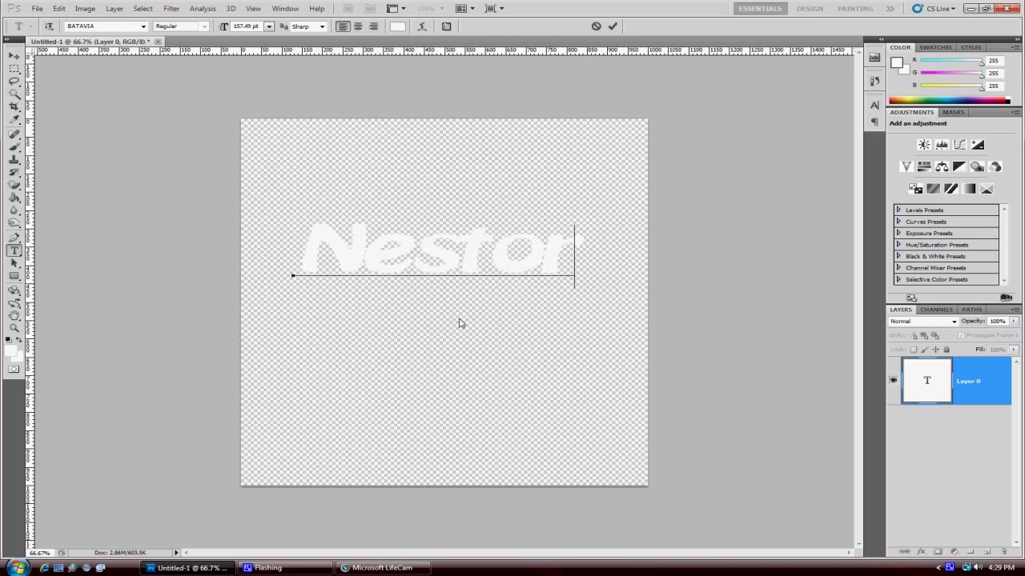
drag(459, 322, 471, 348)
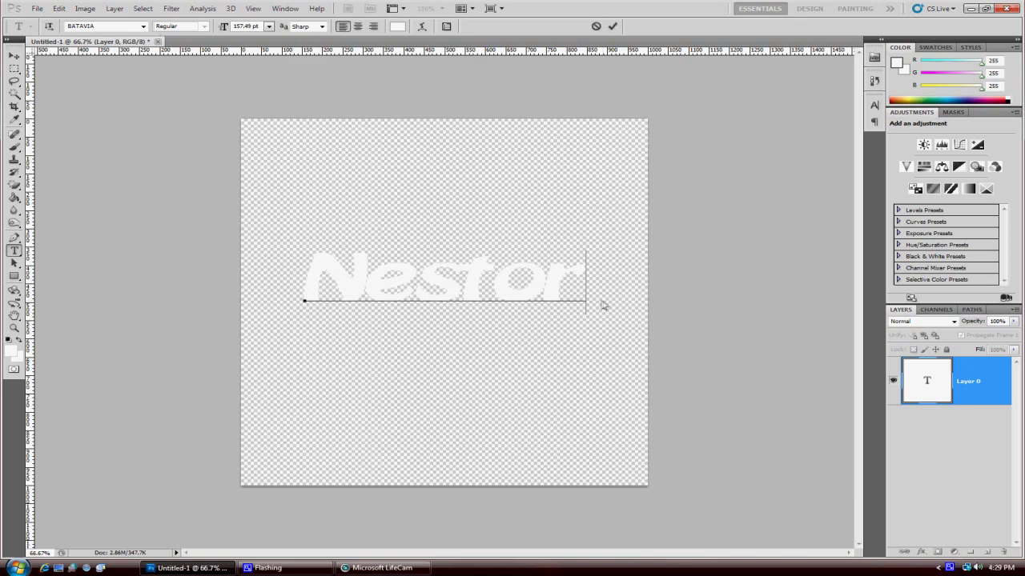
Set the Nestor text font to BankGothic Md BT and nudge it into place.
key(ctrl+a)
click(139, 28)
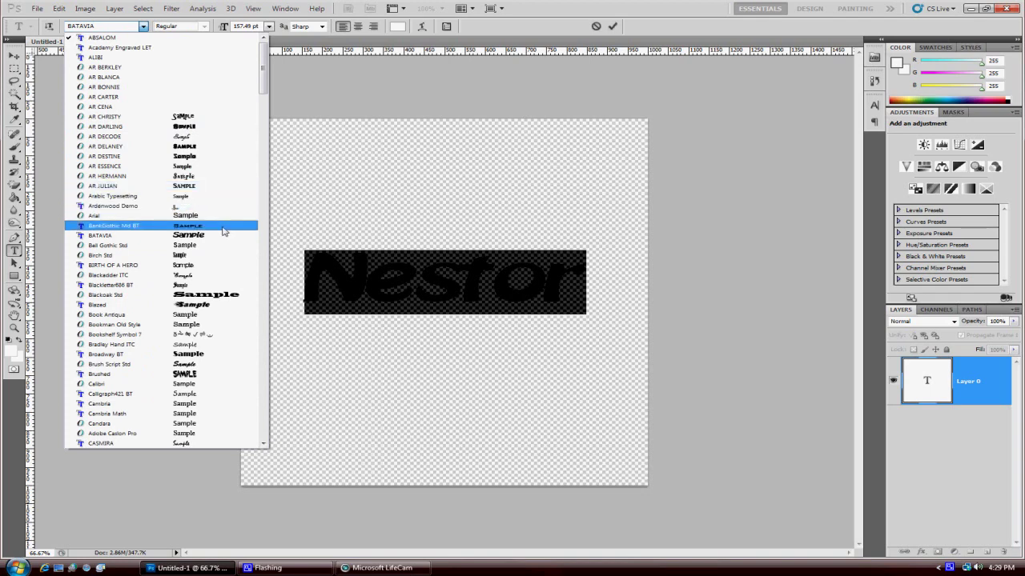
click(224, 228)
click(553, 305)
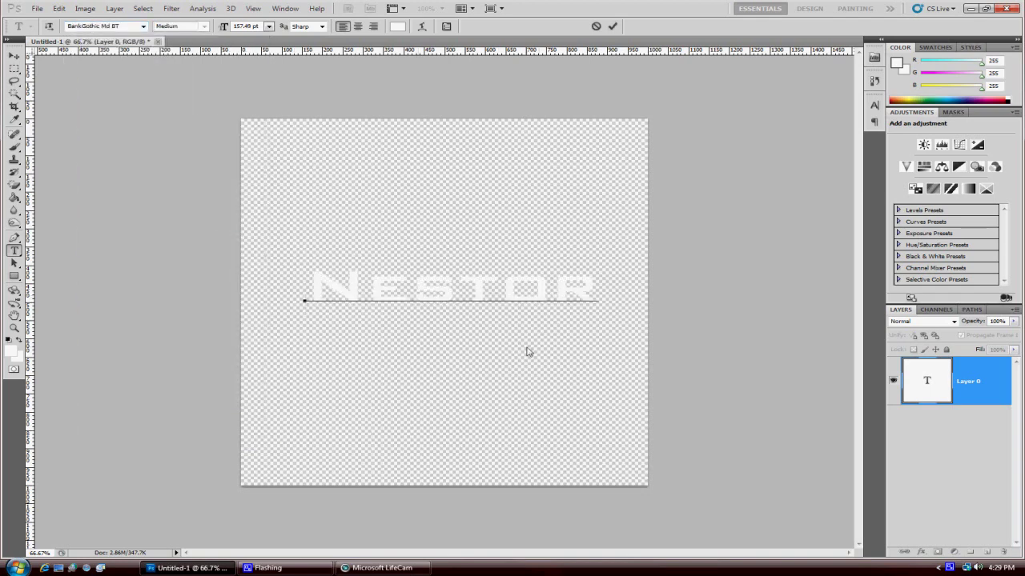
drag(527, 352, 519, 339)
Apply Faux Bold to the Nestor letters in the Character panel.
drag(578, 284, 297, 285)
click(874, 105)
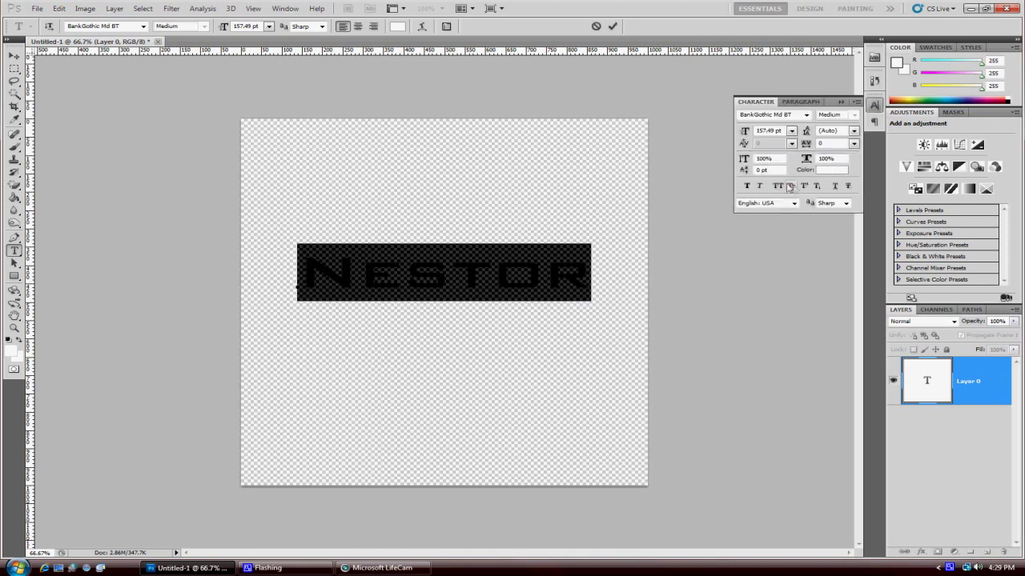
click(746, 187)
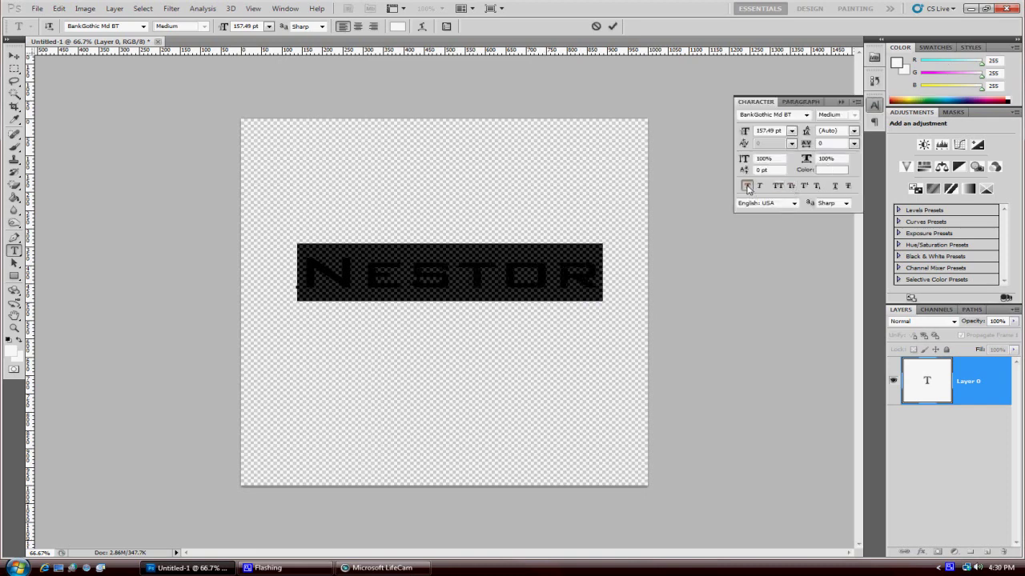
click(873, 105)
click(361, 276)
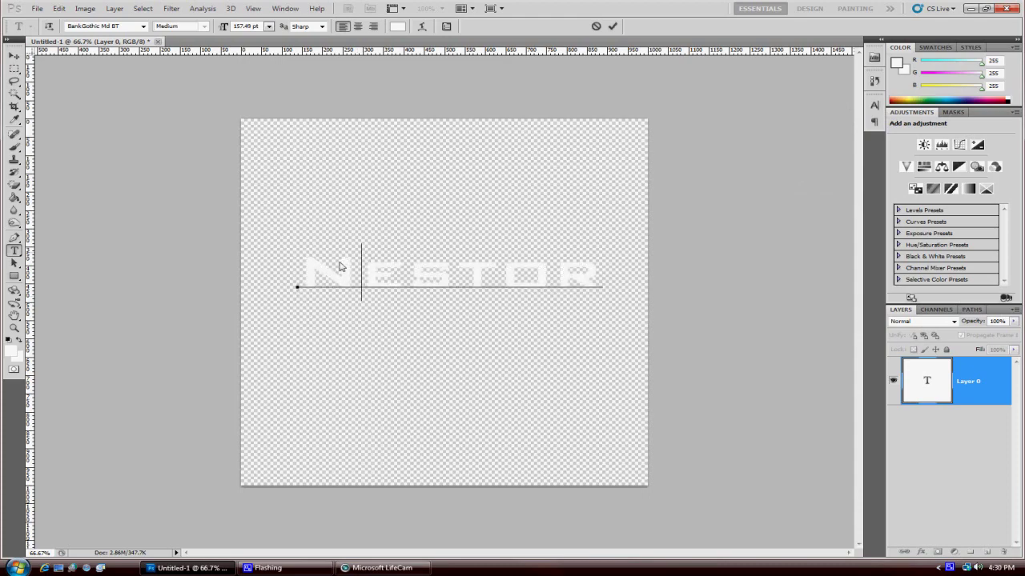
drag(575, 288, 191, 286)
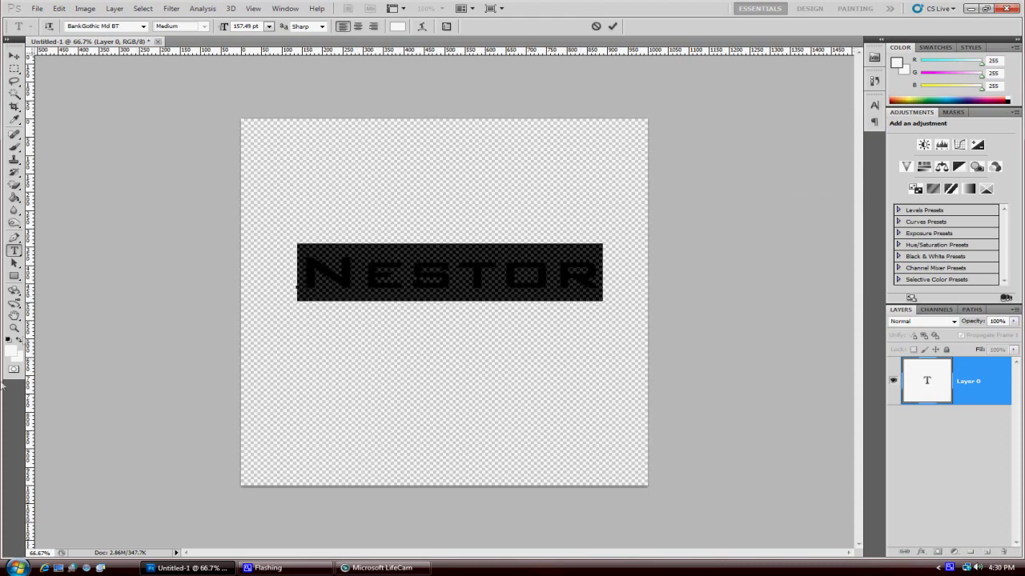
Recolour the selected Nestor text black.
click(12, 350)
drag(658, 259, 558, 301)
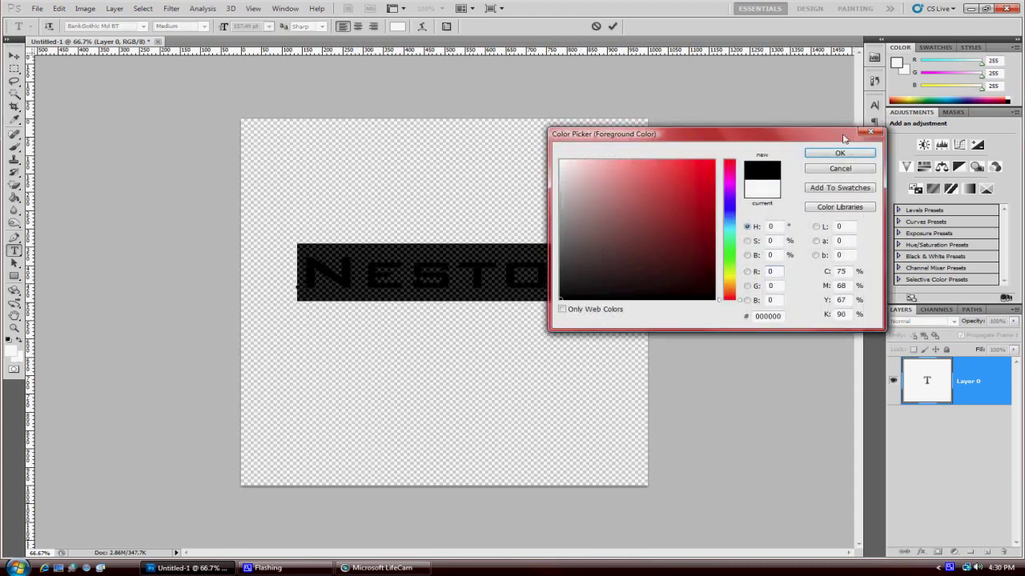
click(851, 153)
key(ctrl+h)
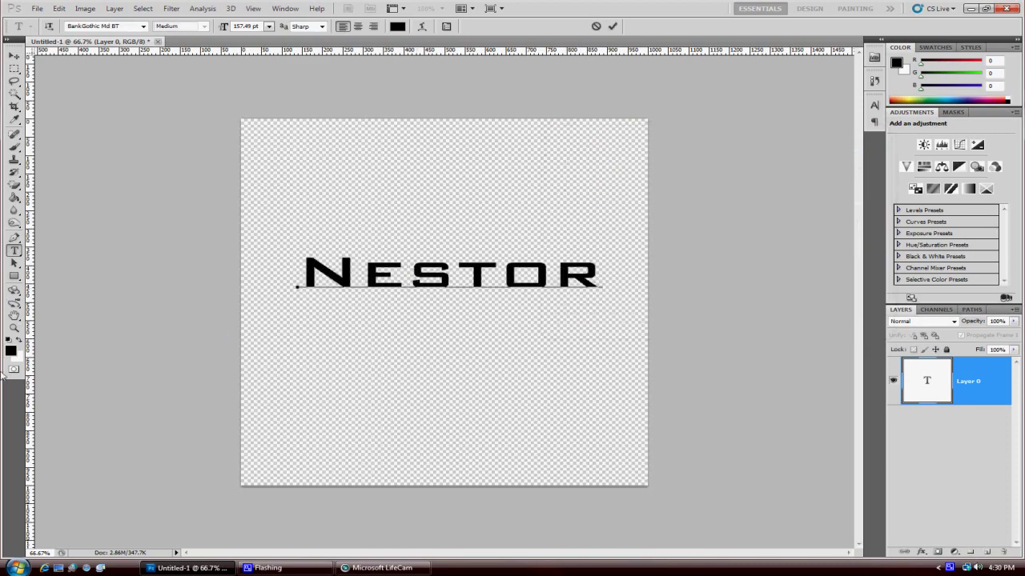
Set the foreground colour to dark red (R 177) and commit the text.
click(12, 351)
text(255)
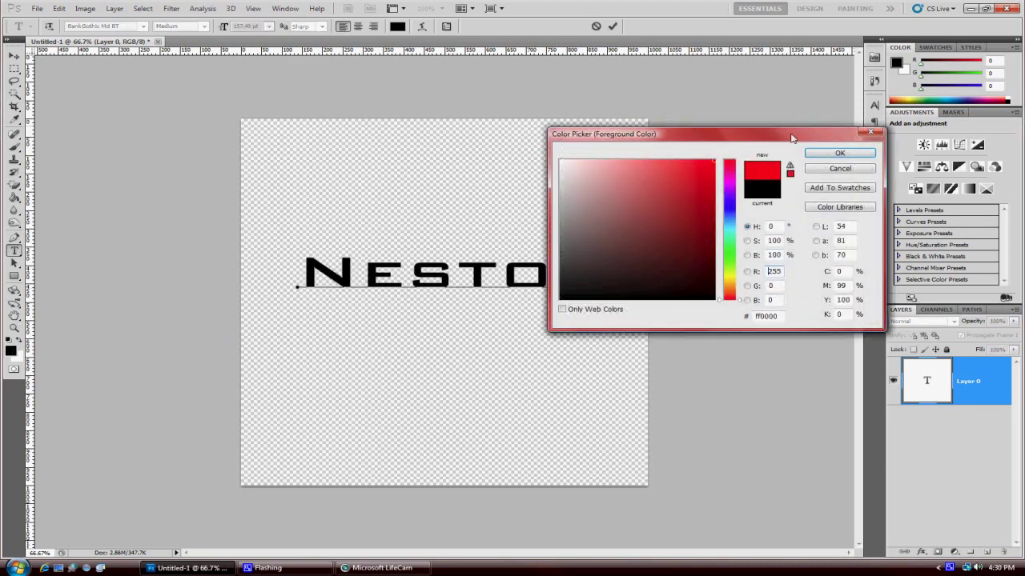
drag(713, 180, 714, 202)
click(840, 153)
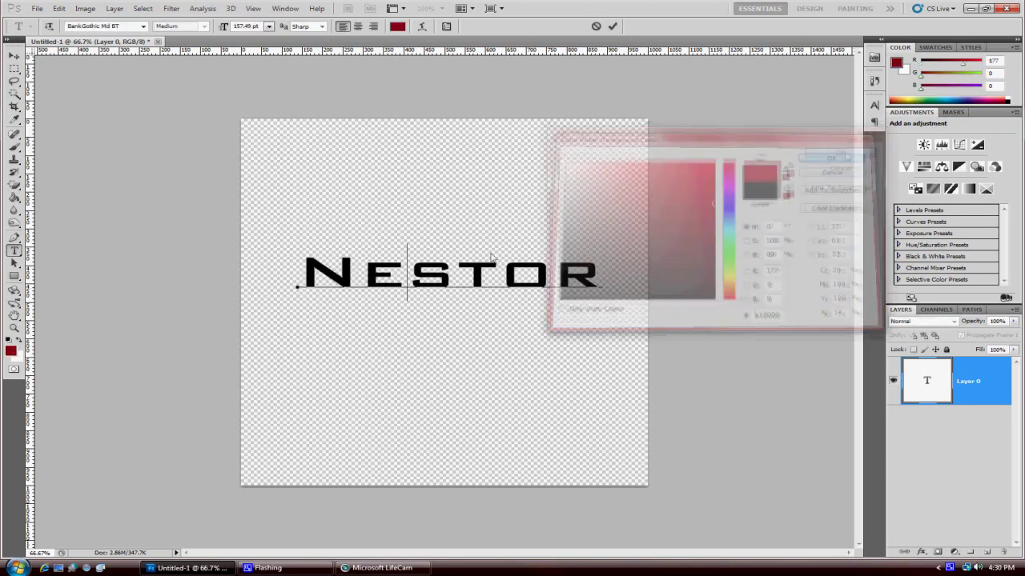
drag(13, 276, 11, 278)
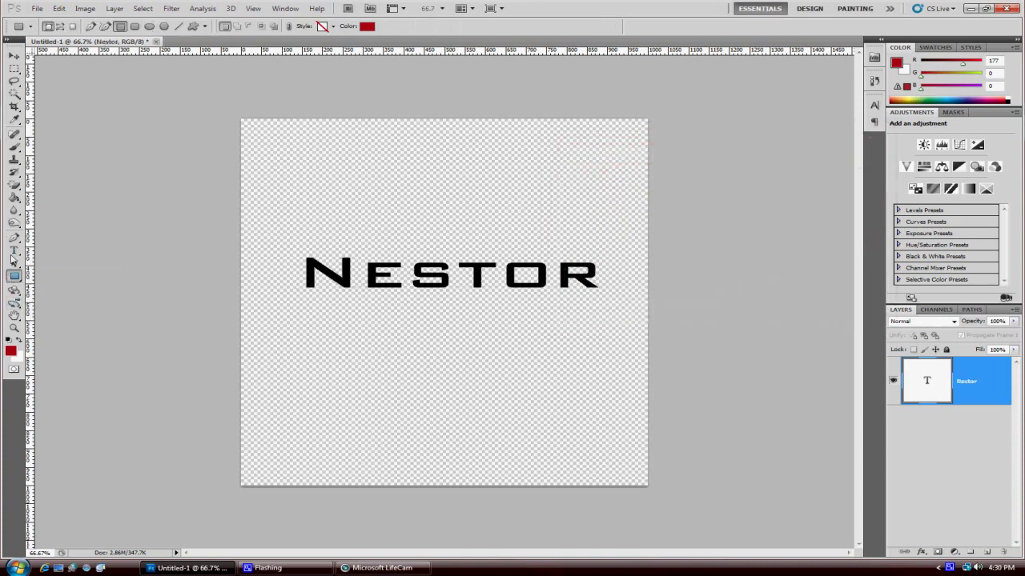
Draw a 10 px-radius dark red rounded rectangle over NESTOR and move the Nestor layer above it.
drag(14, 277, 14, 277)
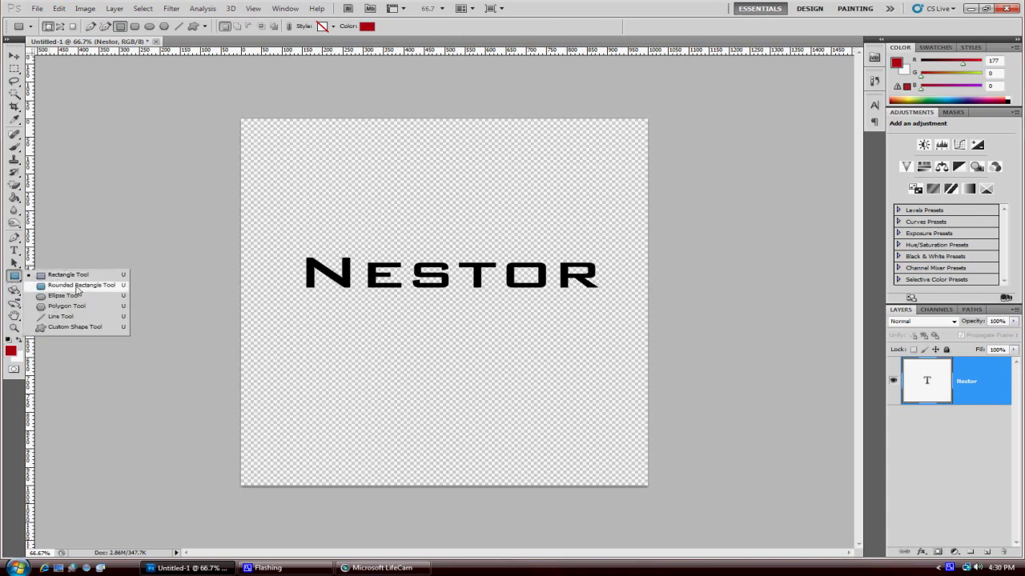
click(78, 287)
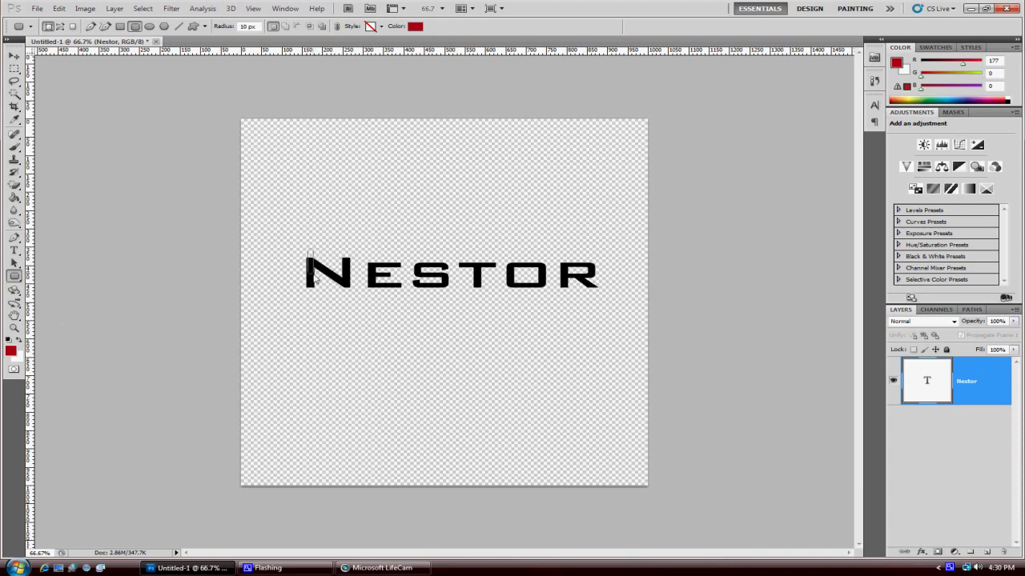
drag(304, 250, 593, 300)
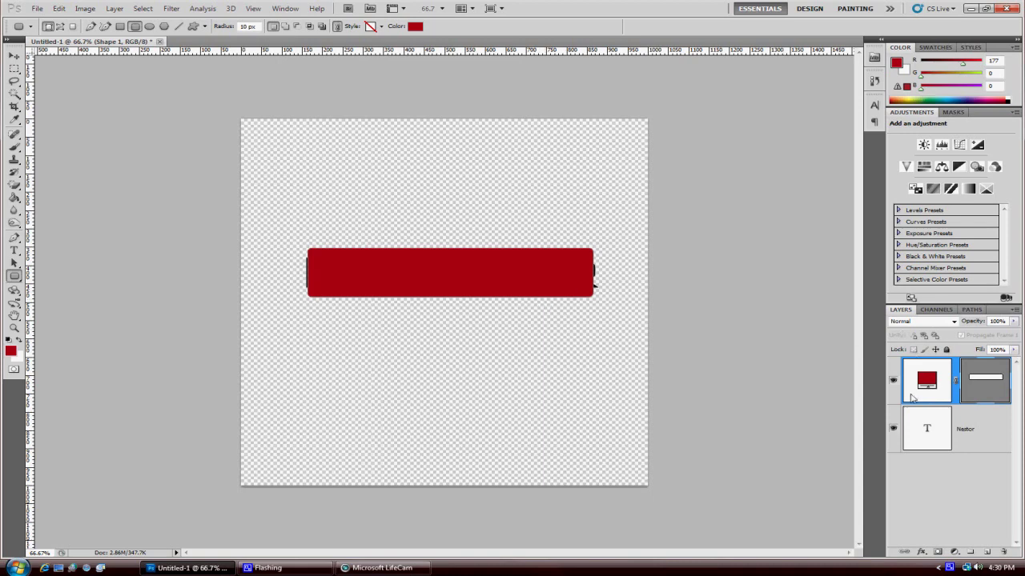
drag(928, 433, 927, 378)
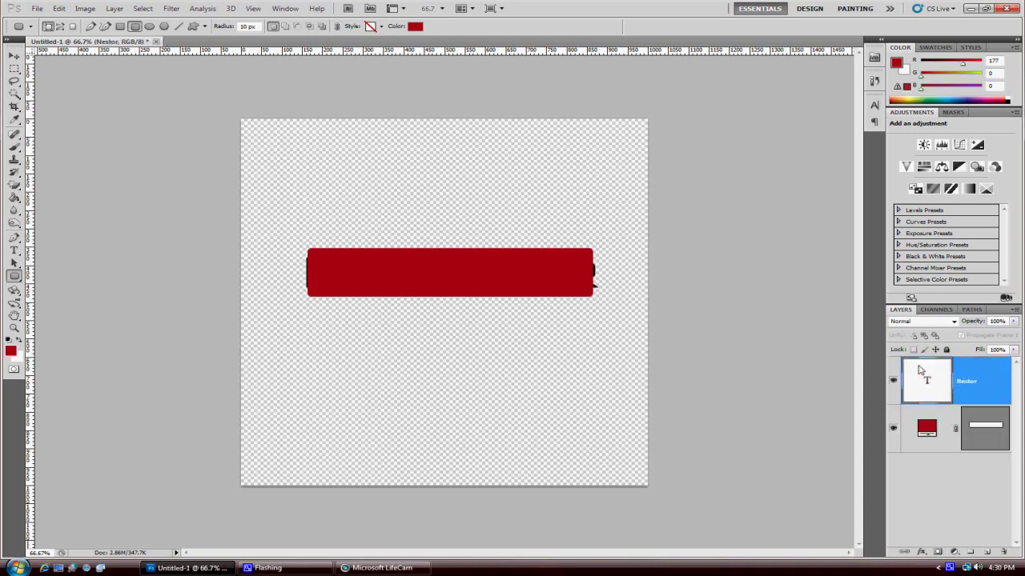
drag(14, 94, 68, 110)
Magic-wand the N and R, rasterize Shape 1, and cut those letter shapes out of it.
click(65, 107)
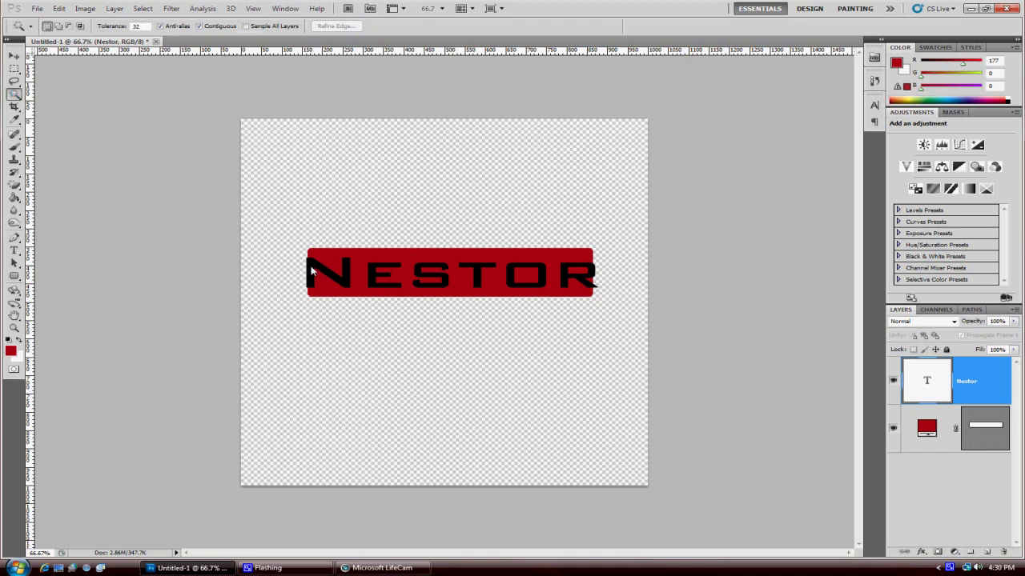
click(311, 272)
right_click(951, 410)
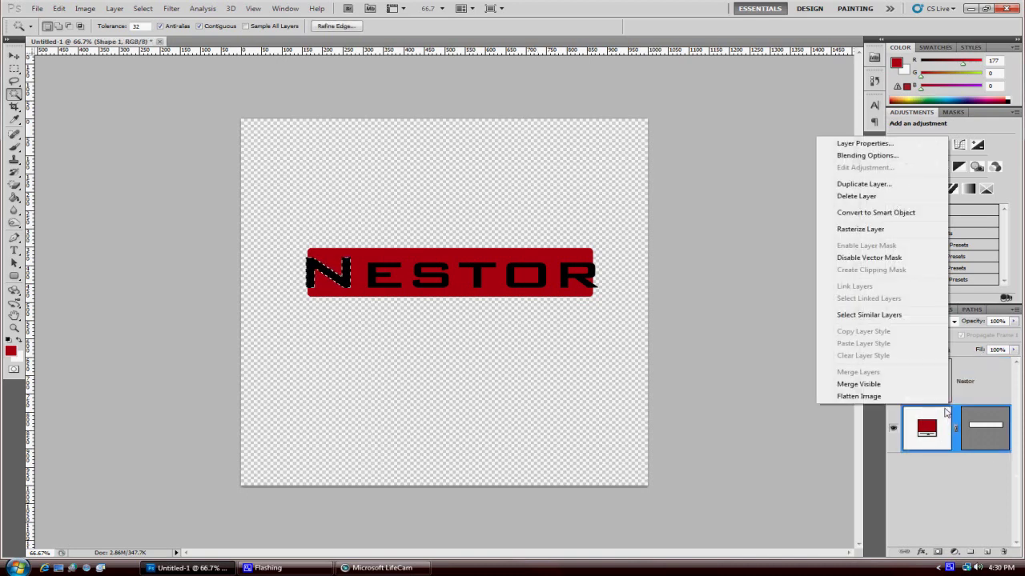
click(873, 230)
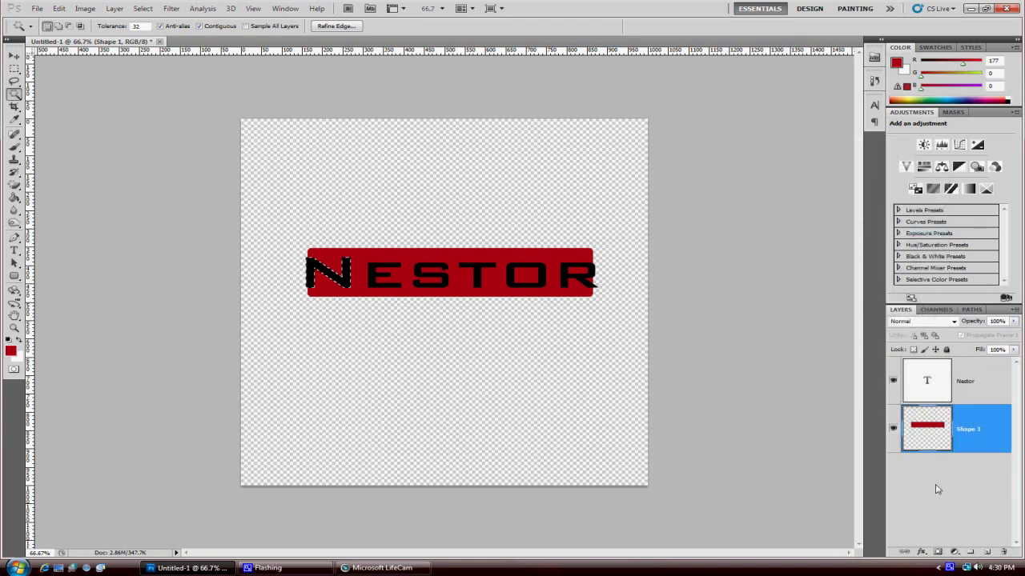
click(933, 383)
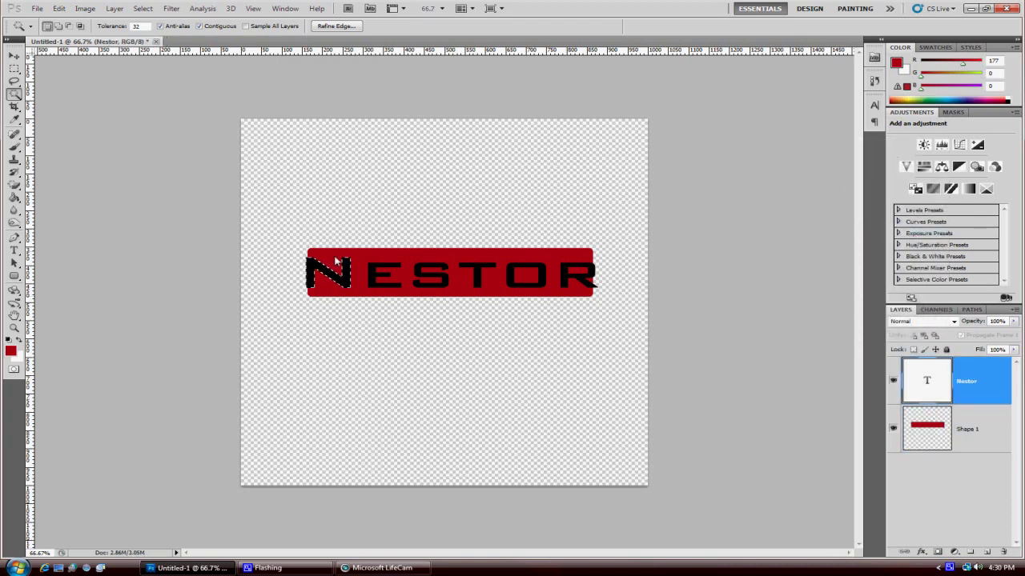
click(931, 422)
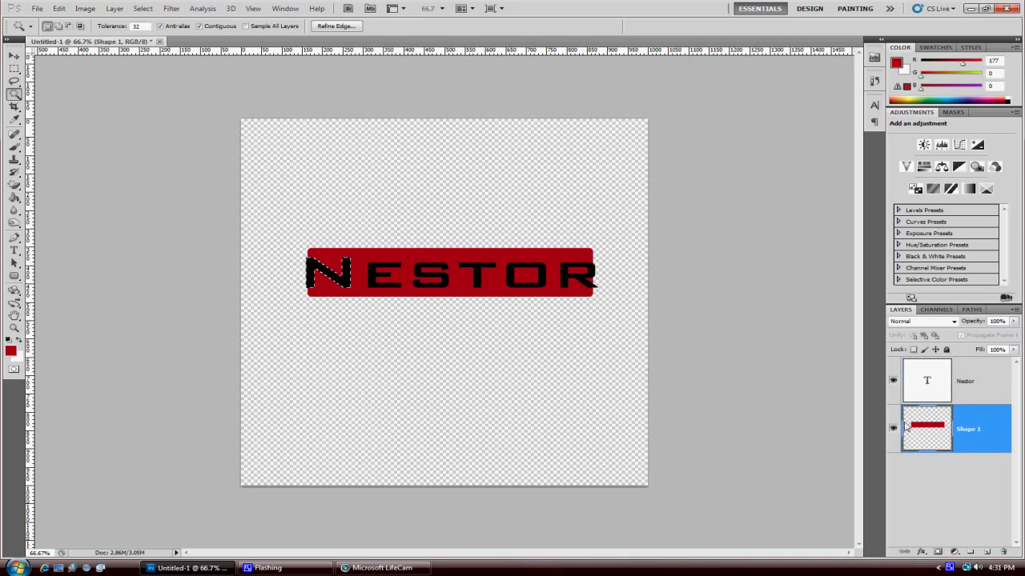
click(914, 380)
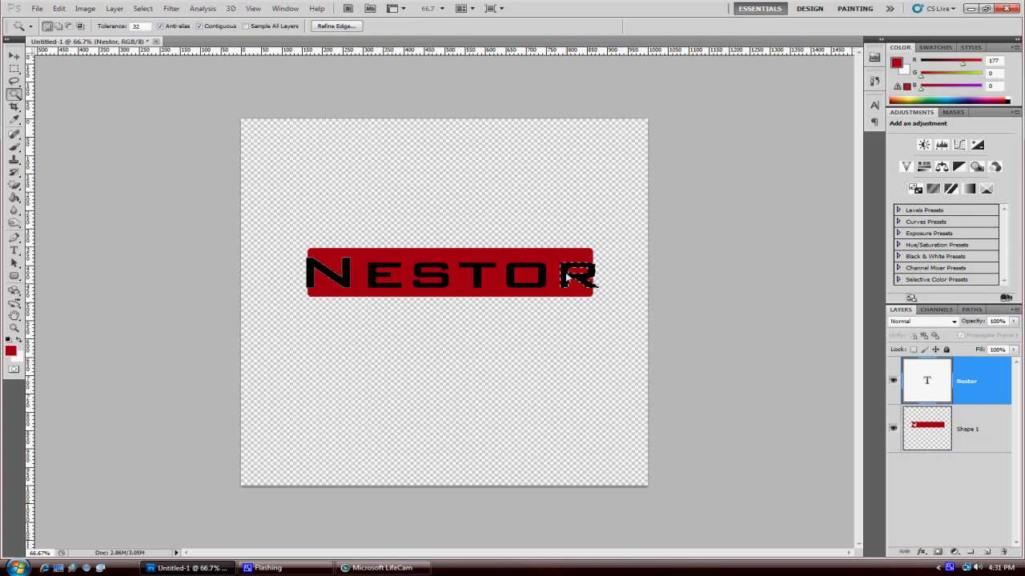
click(927, 428)
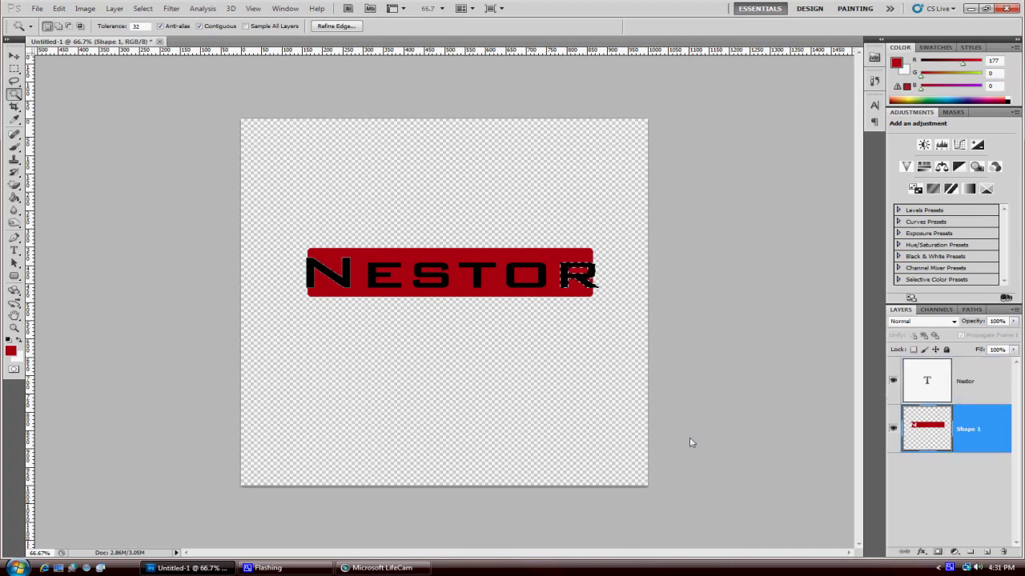
click(893, 382)
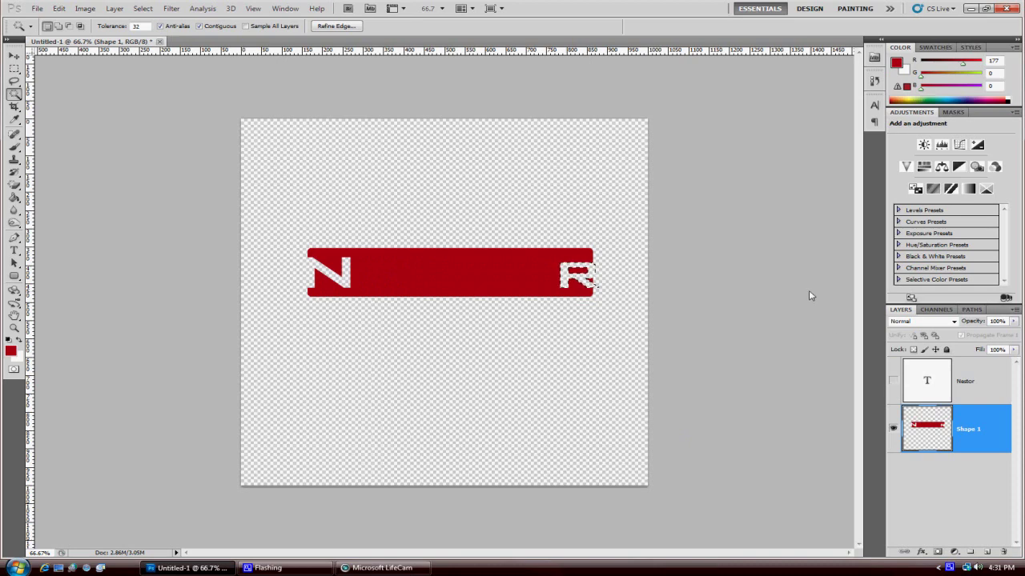
key(ctrl+d)
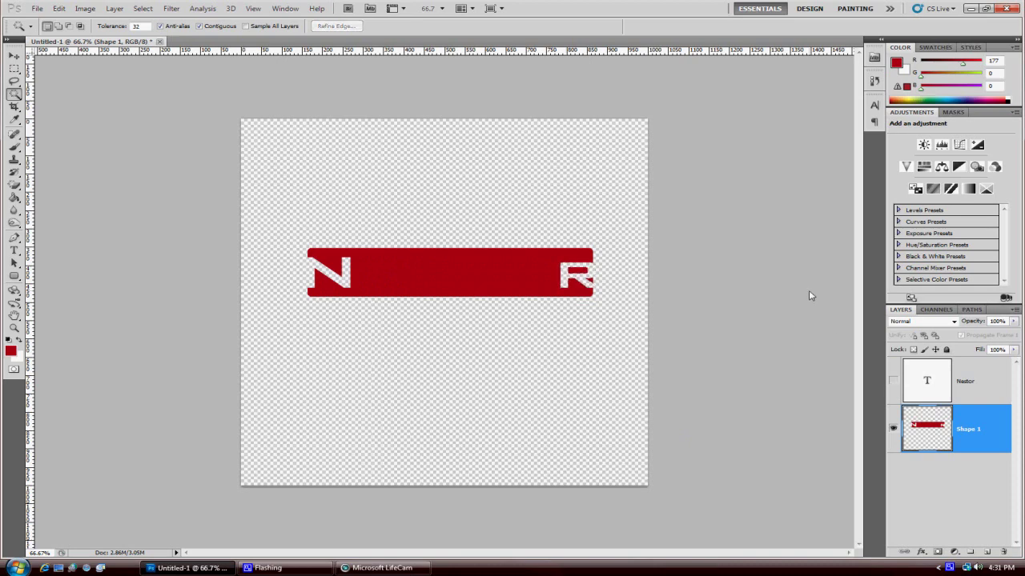
click(893, 382)
Duplicate the Shape 1 plate layer as Shape 1 copy.
right_click(932, 433)
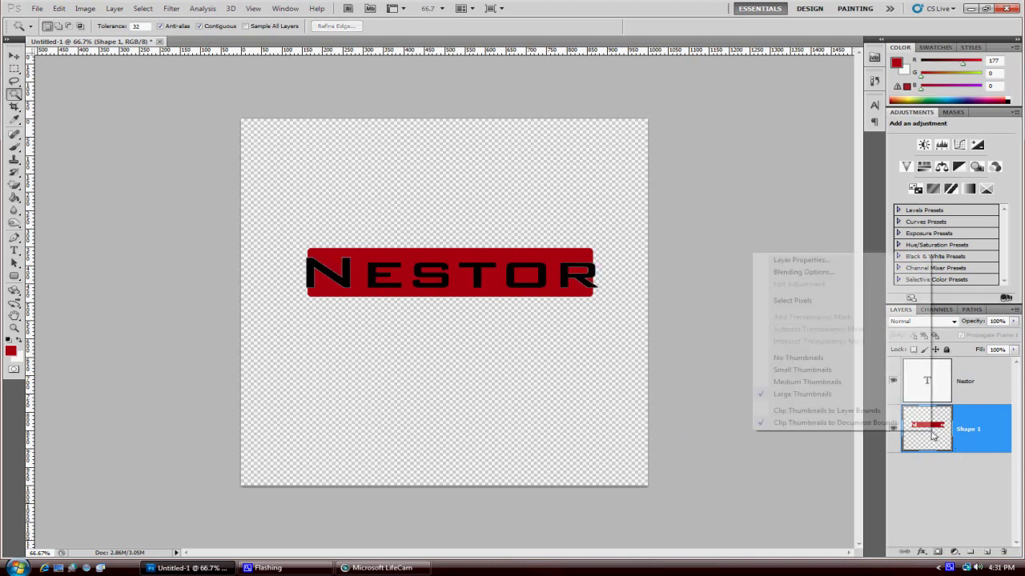
click(1015, 312)
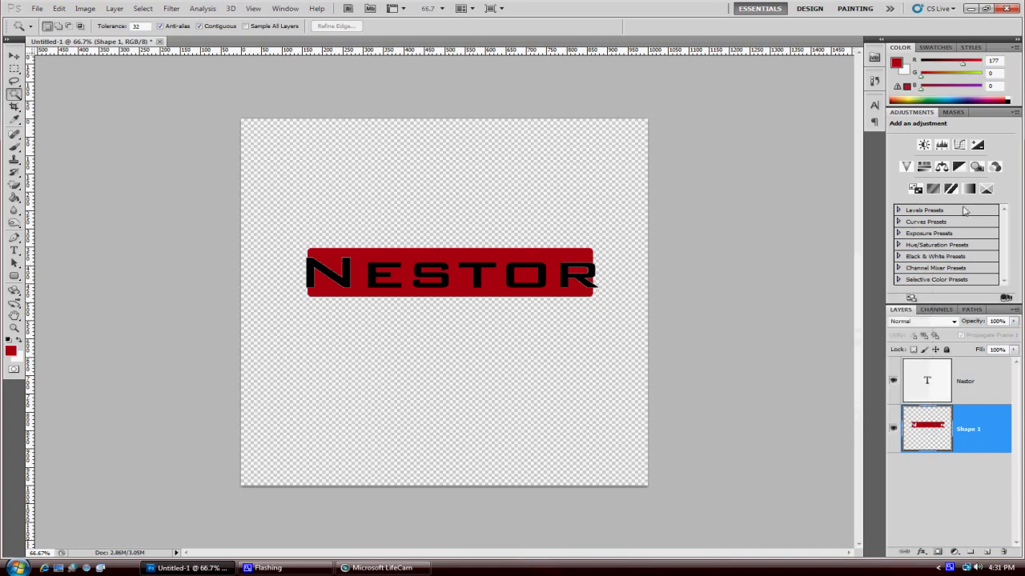
click(1013, 310)
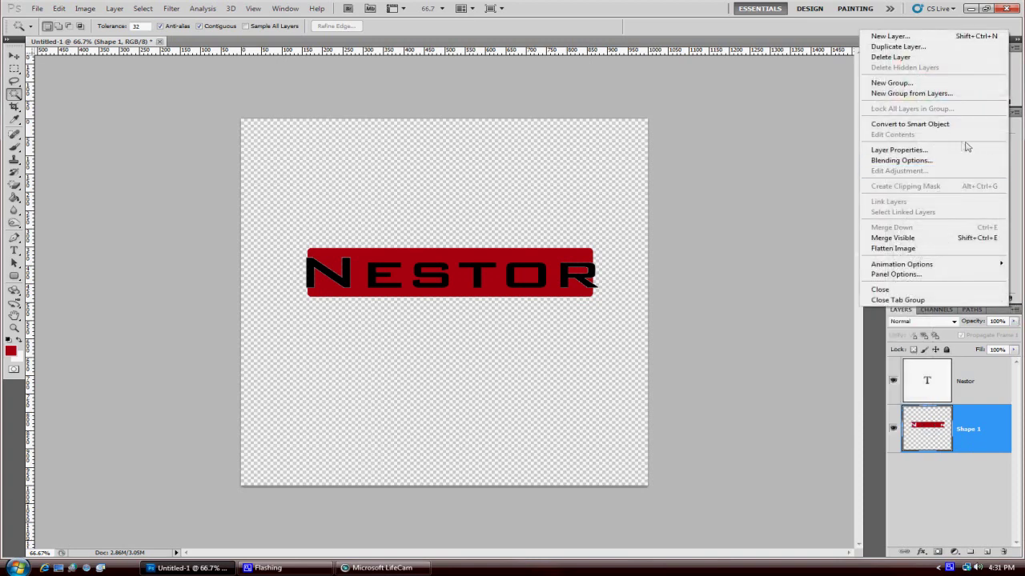
click(912, 46)
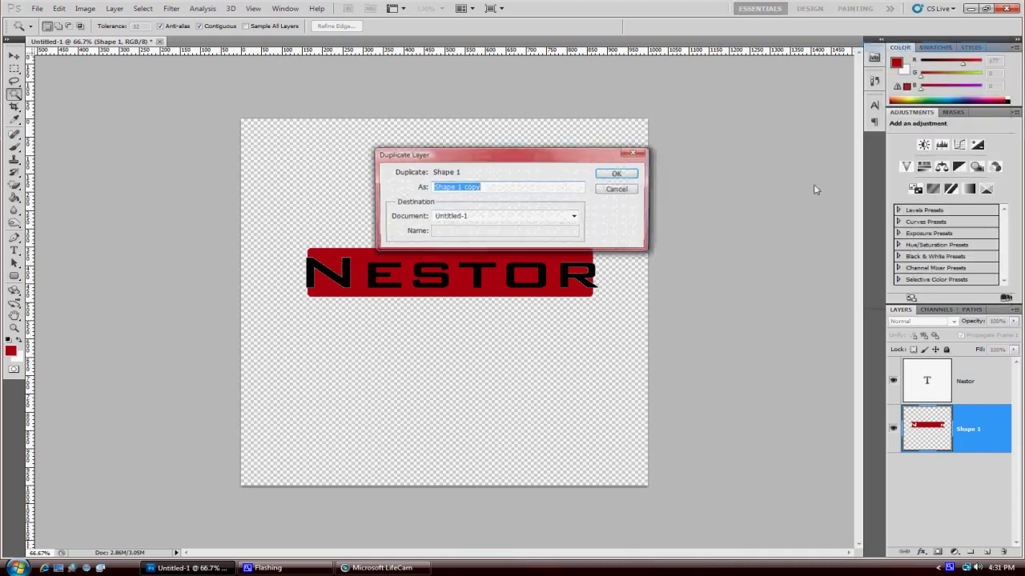
click(617, 174)
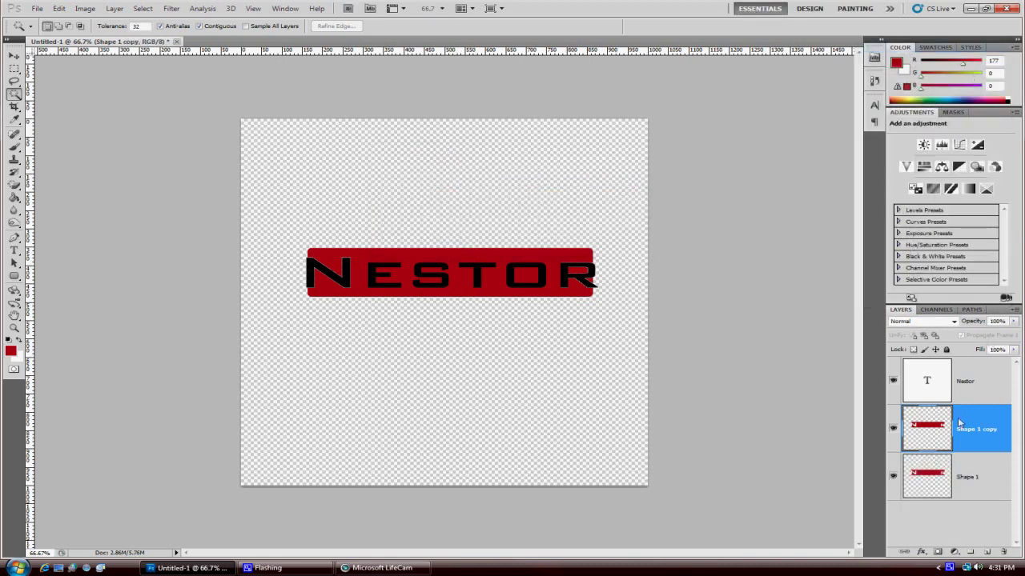
Load the NESTOR lettering as a selection, delete it from Shape 1 copy, and deselect.
click(927, 381)
right_click(927, 380)
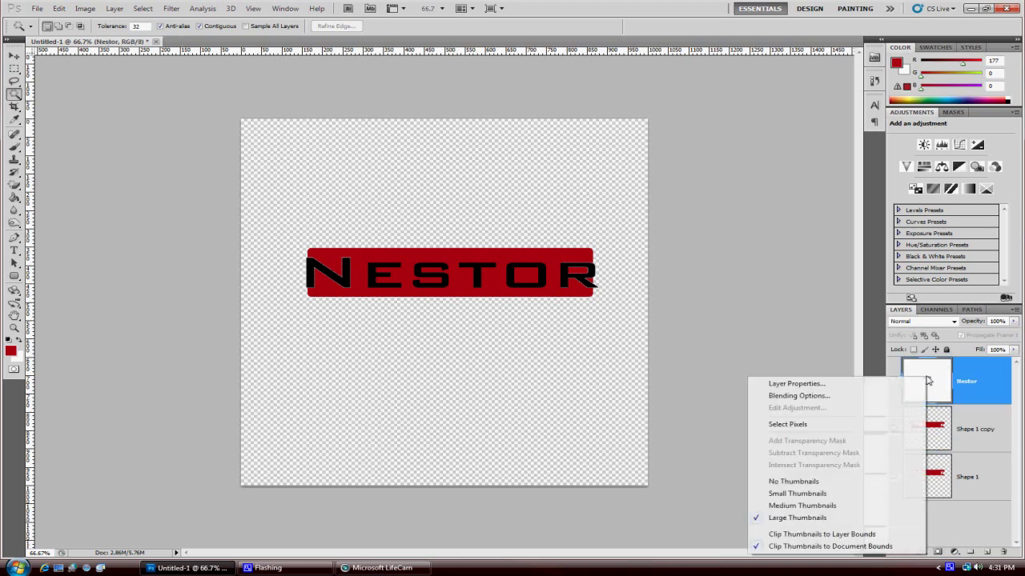
click(806, 424)
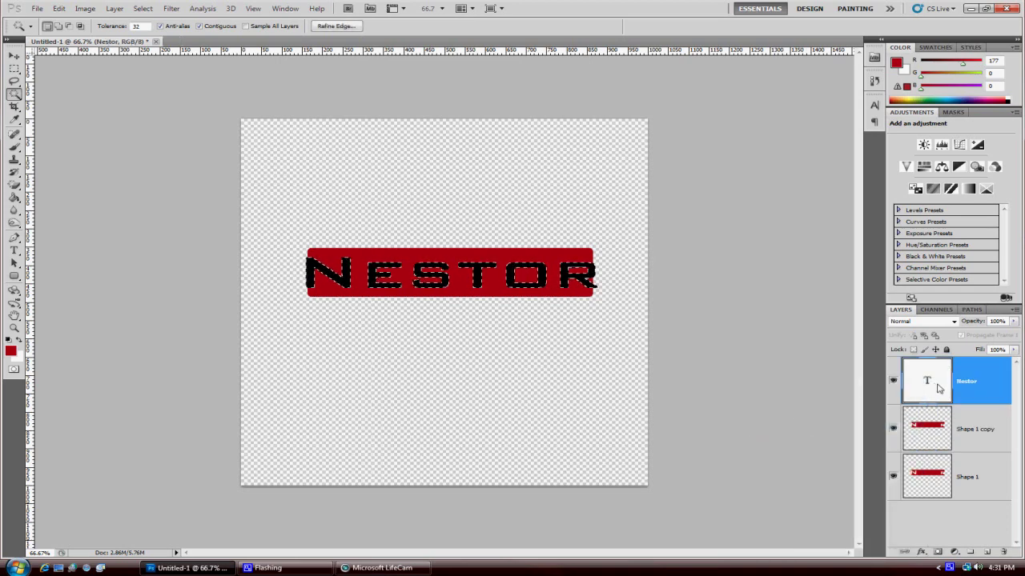
click(933, 427)
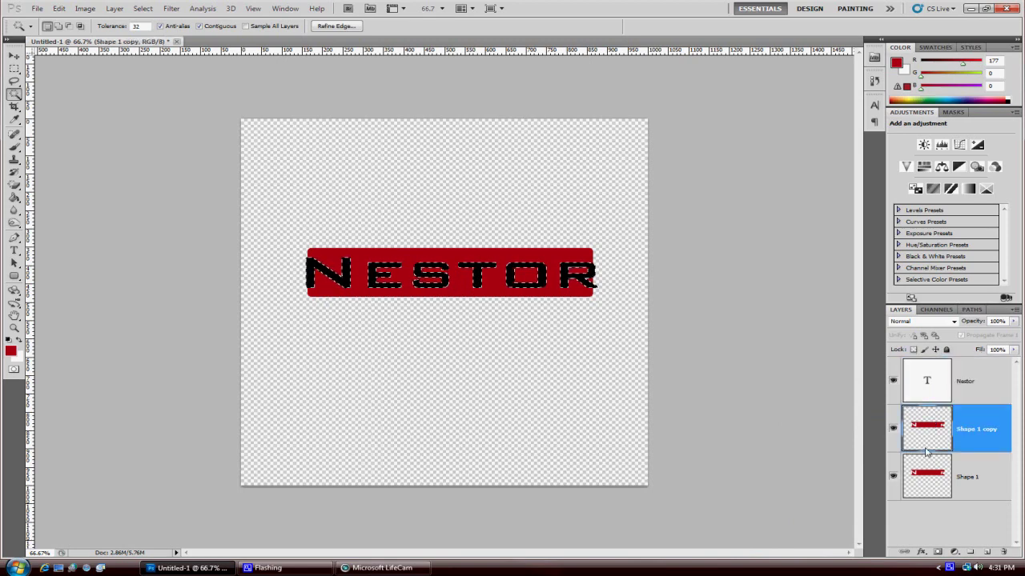
key(Delete)
key(ctrl+d)
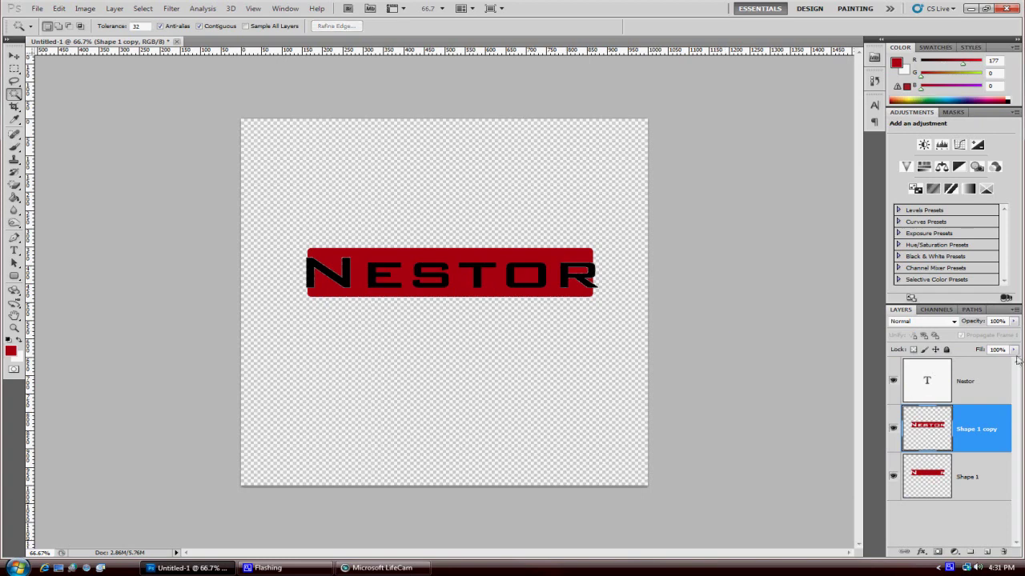
click(939, 368)
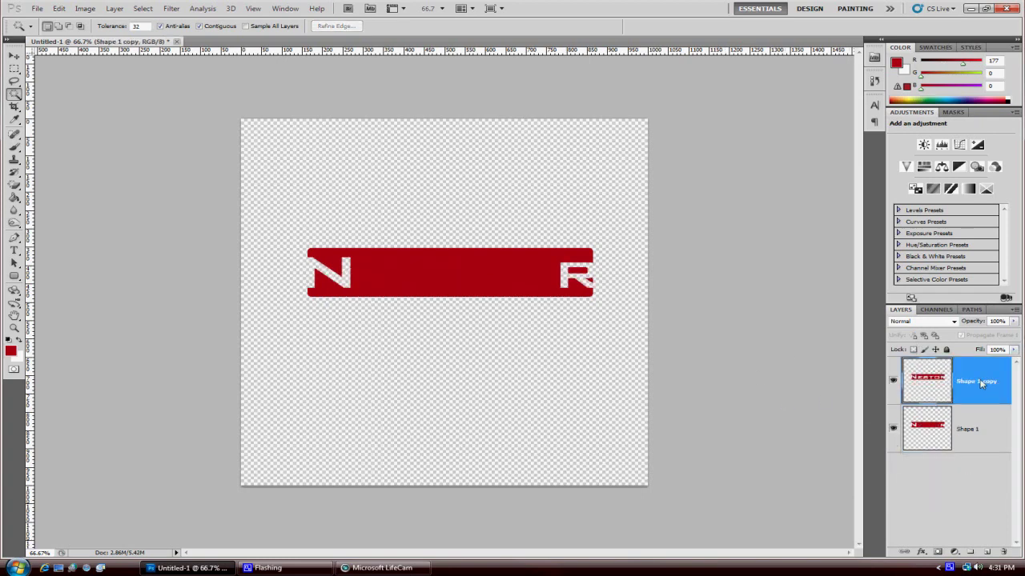
Add Bevel and Emboss to Shape 1 copy, trying Pillow Emboss before settling on Inner Bevel, Up.
double_click(924, 390)
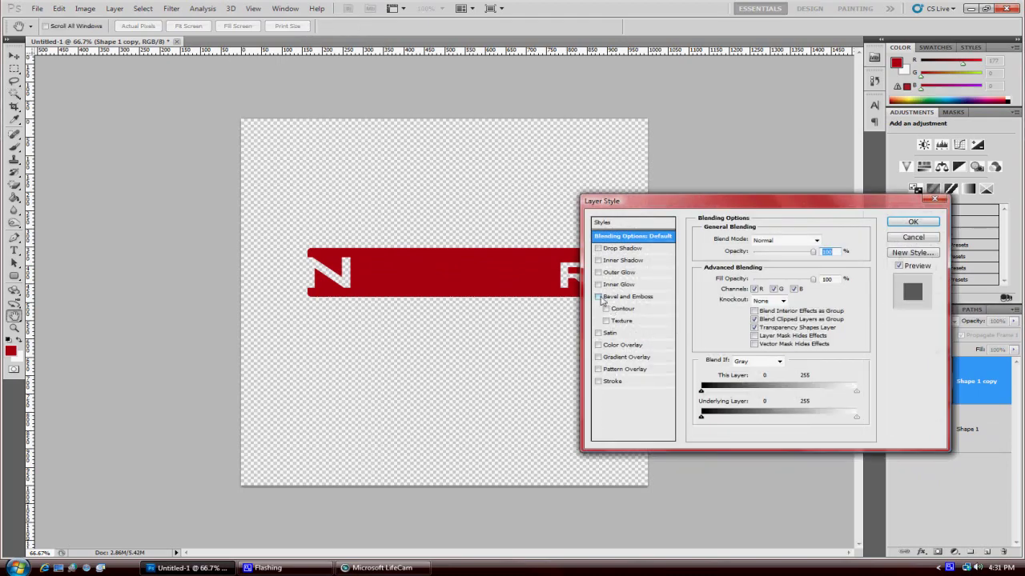
click(599, 297)
drag(641, 207, 716, 176)
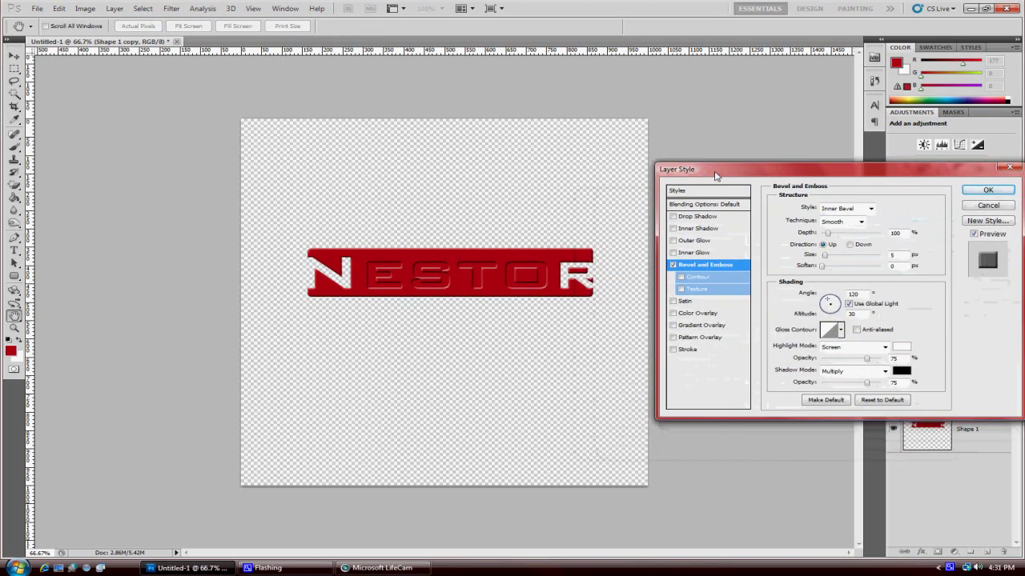
click(870, 208)
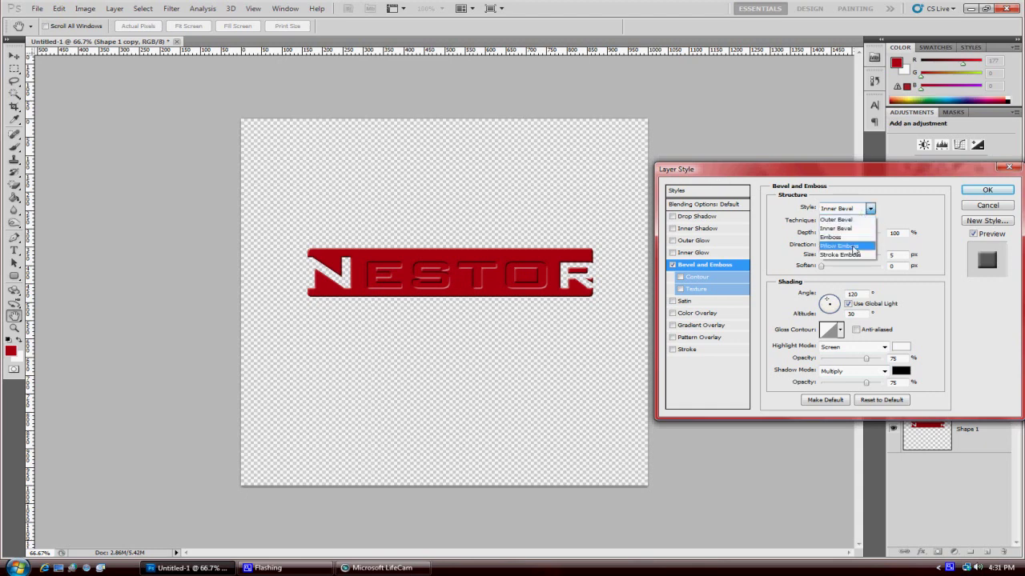
click(853, 247)
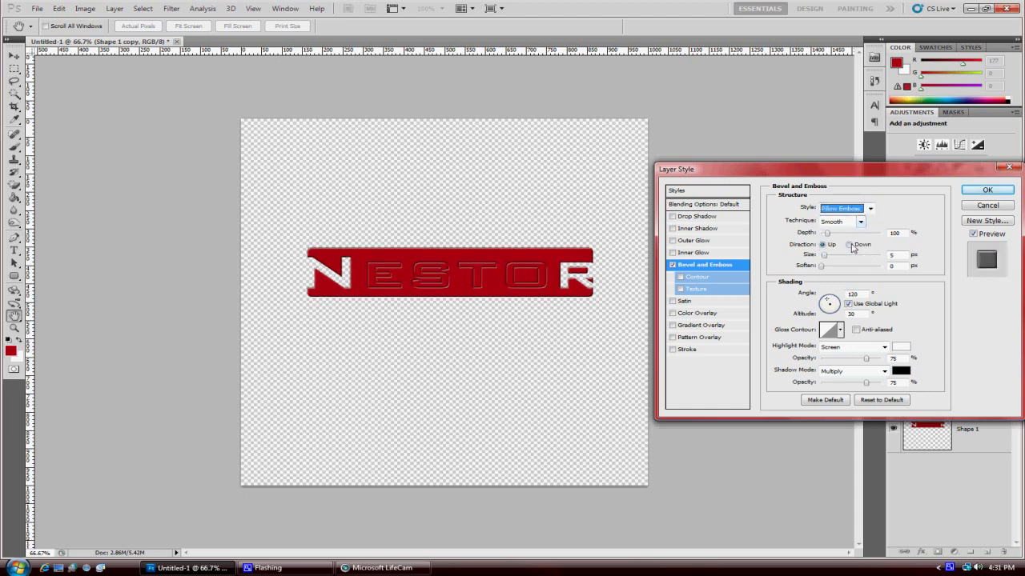
click(852, 245)
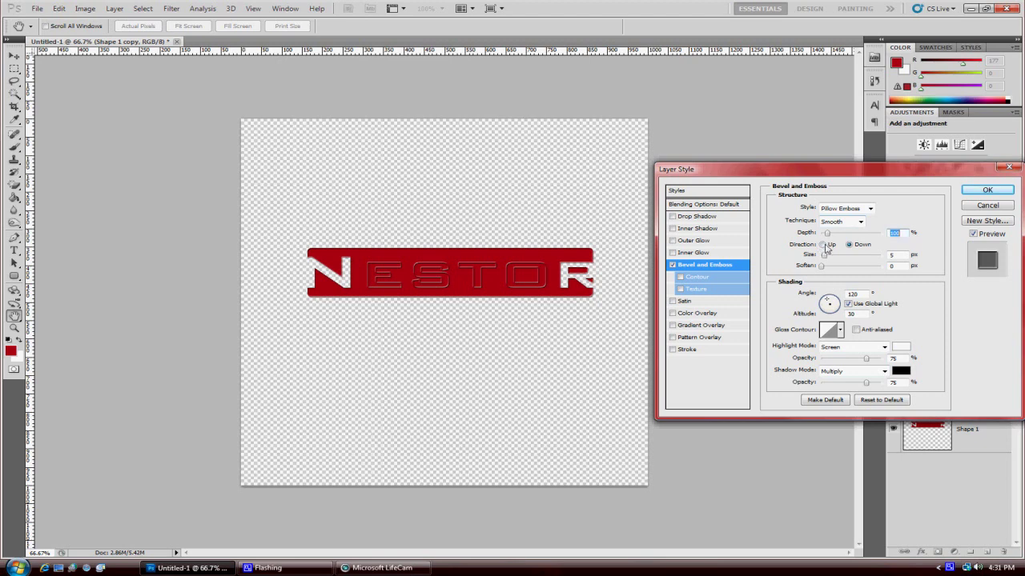
click(824, 245)
click(857, 212)
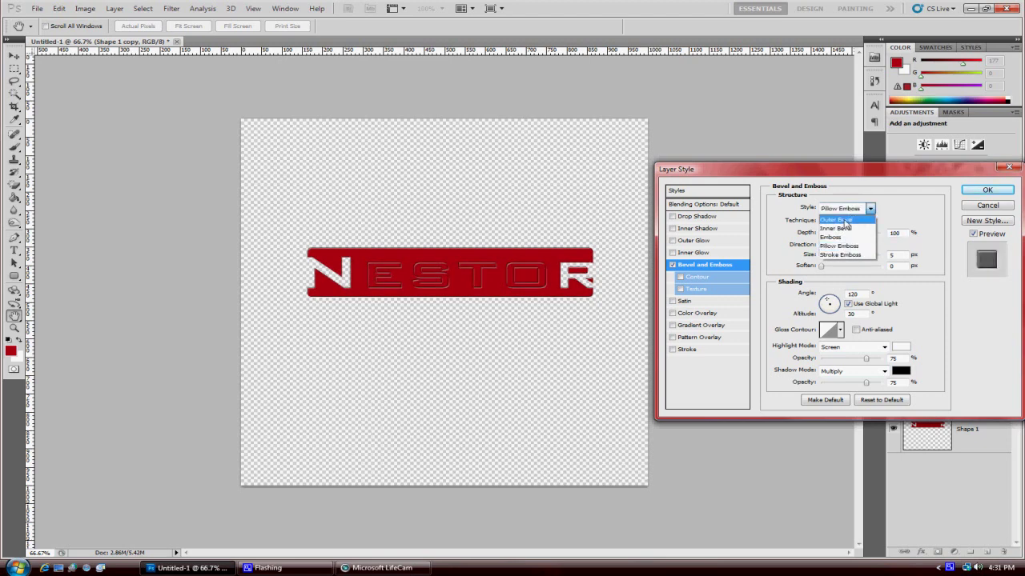
click(841, 229)
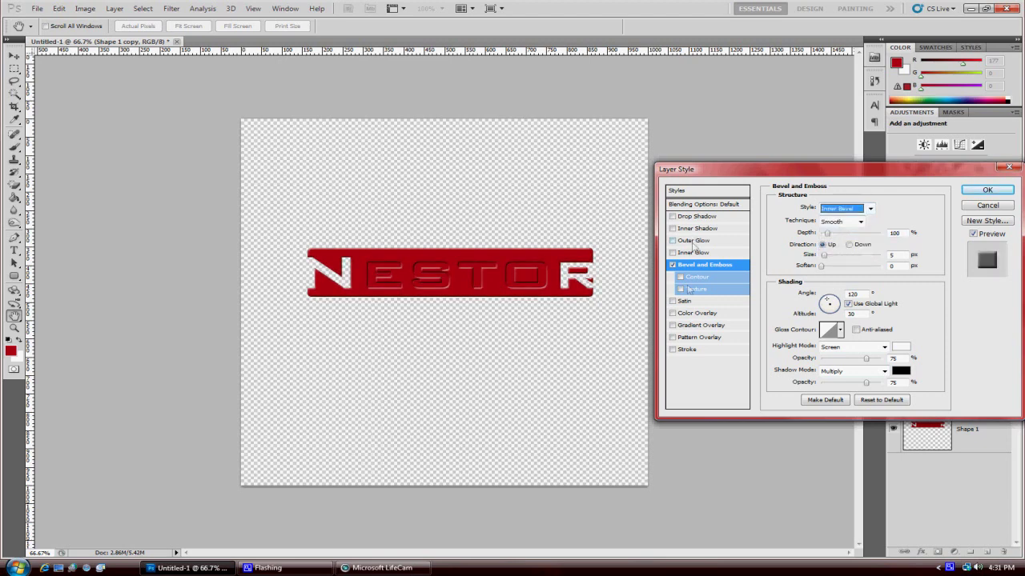
click(673, 325)
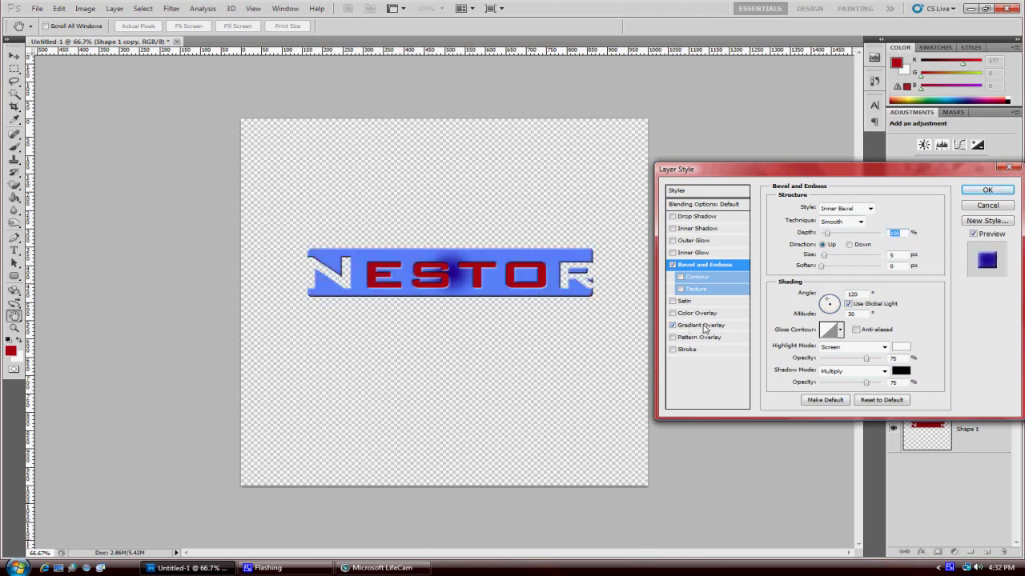
Set the Gradient Overlay to Reflected style with a red gradient preset.
click(702, 326)
click(845, 245)
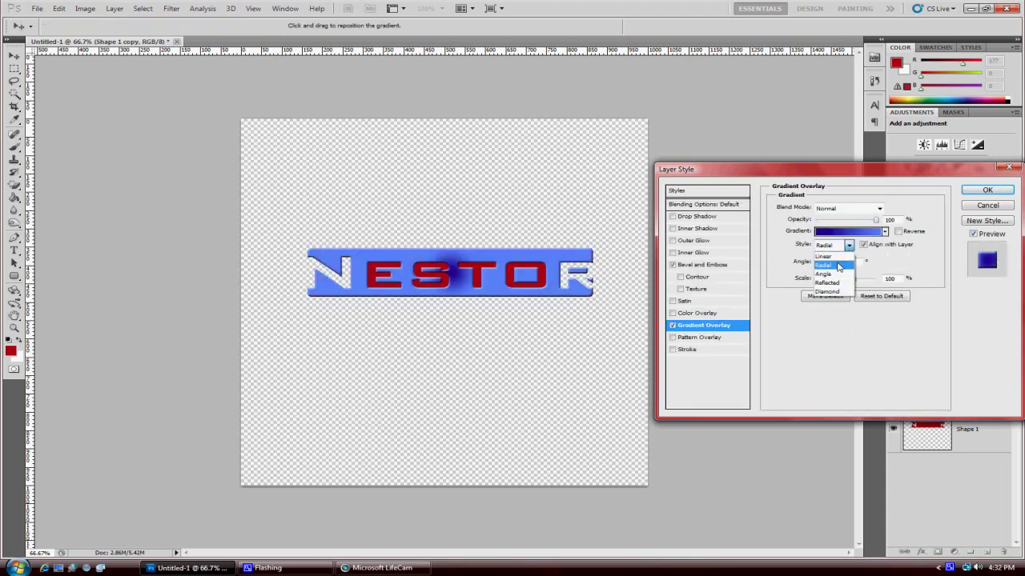
click(836, 282)
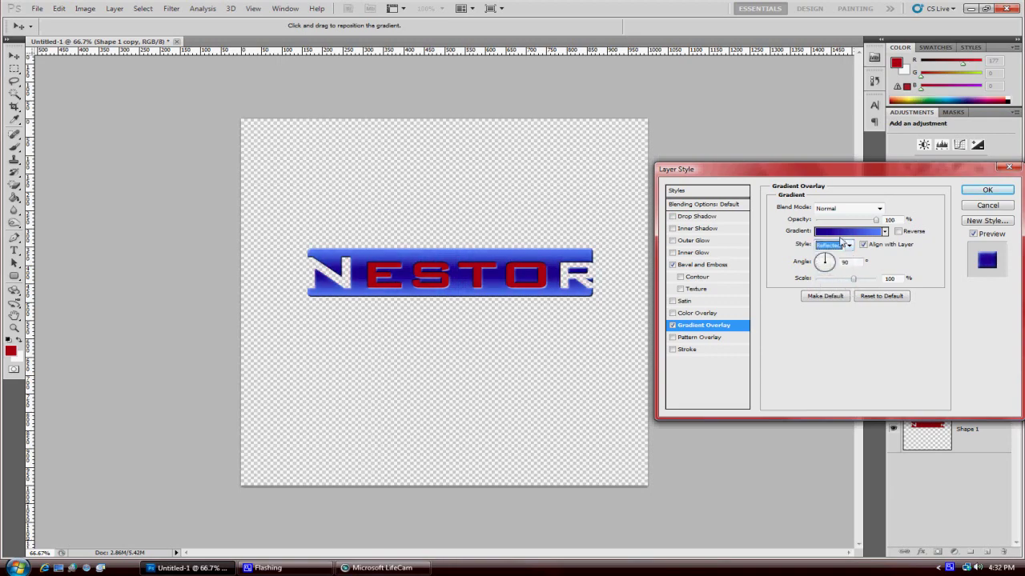
click(832, 232)
click(834, 192)
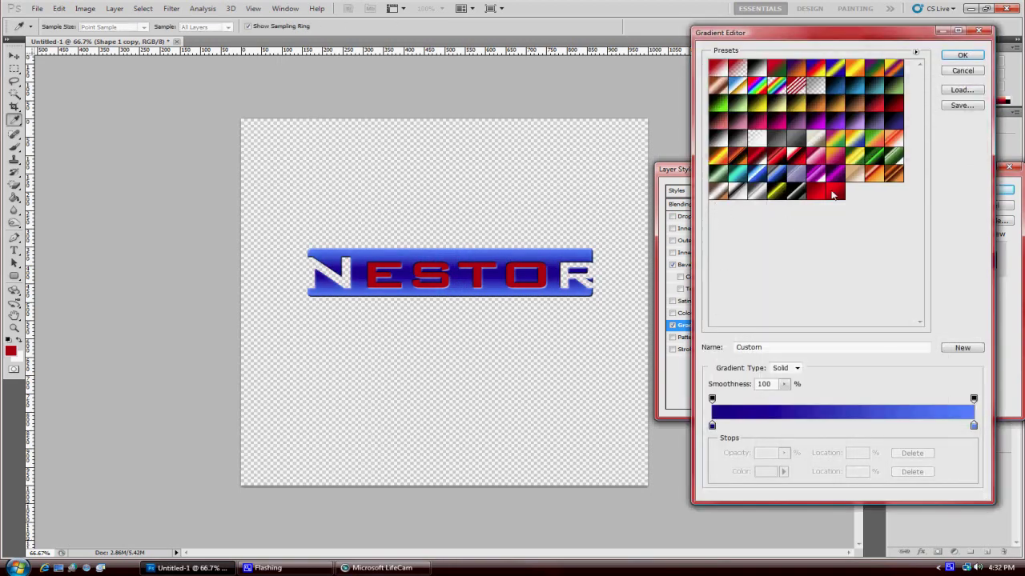
click(957, 55)
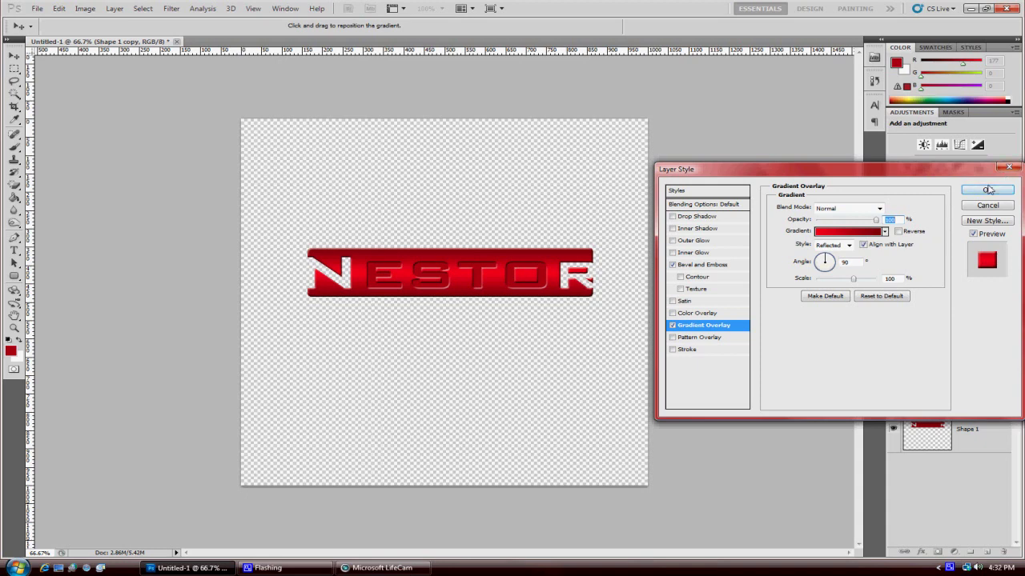
Add a thin black Stroke to the plate and apply the layer style.
click(671, 353)
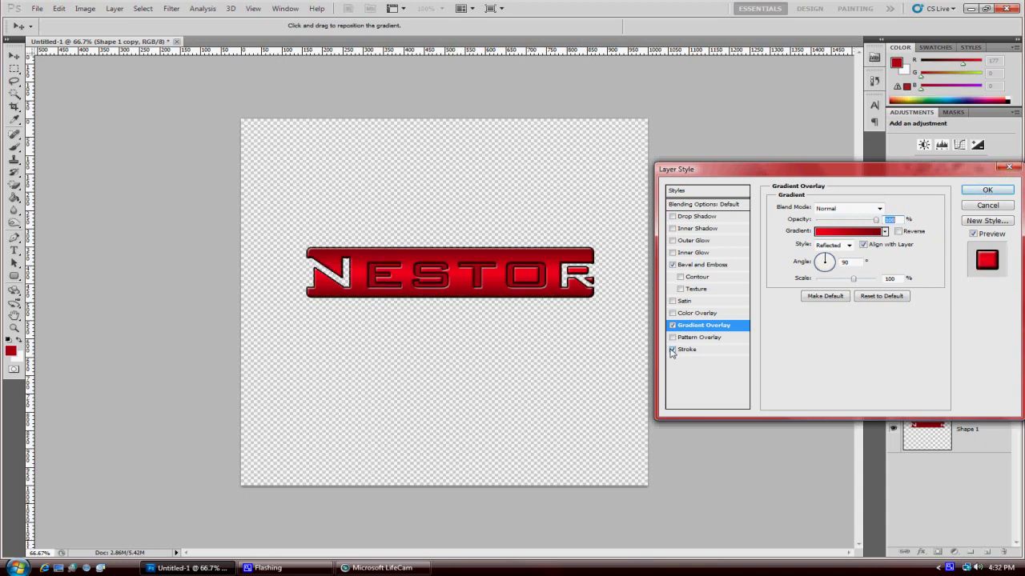
click(697, 349)
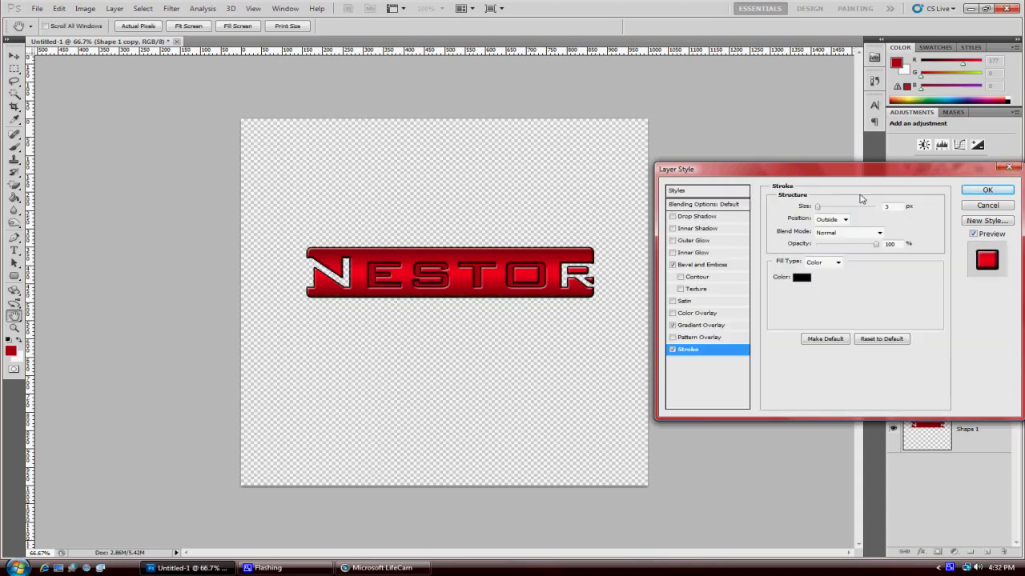
click(818, 209)
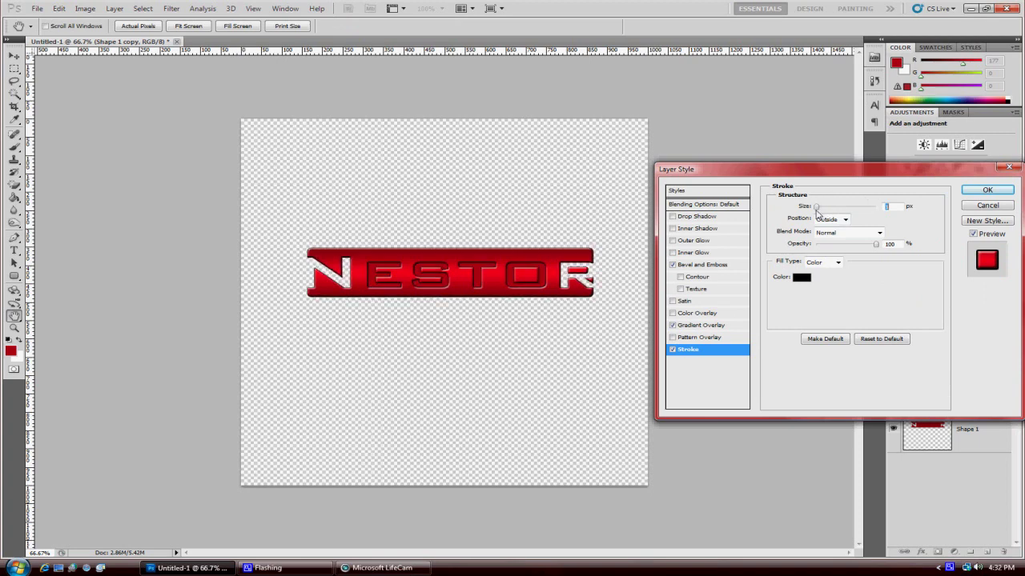
drag(818, 211, 816, 209)
click(987, 191)
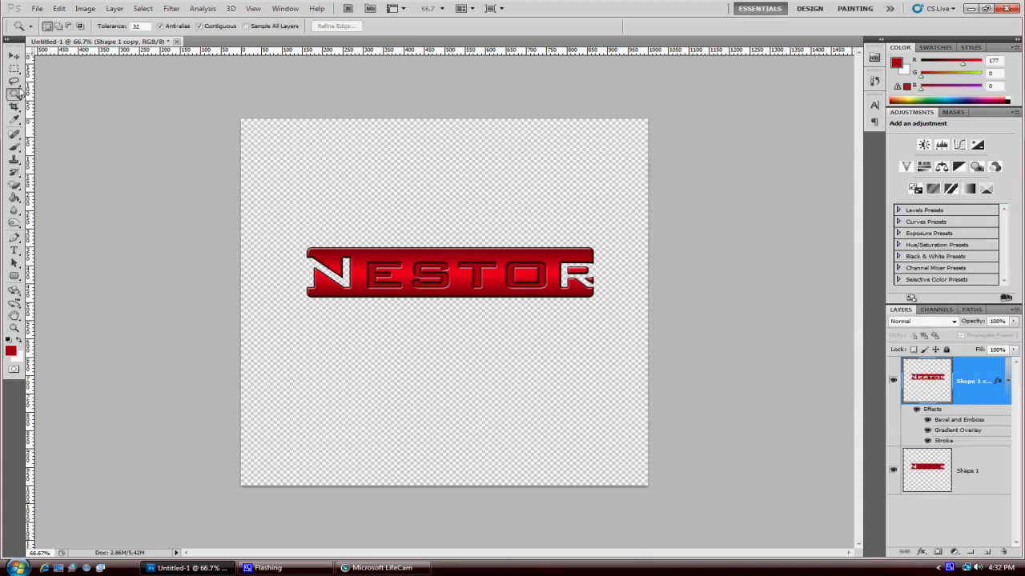
Fill the Shape 1 layer with grey 129,129,129 (#818181) and open its Layer Style dialog.
click(932, 469)
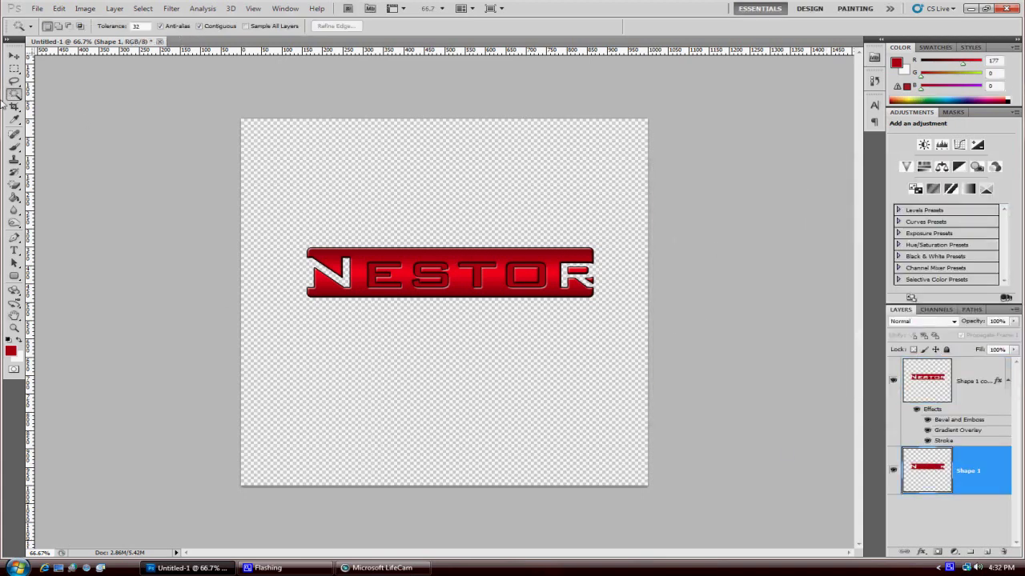
click(14, 198)
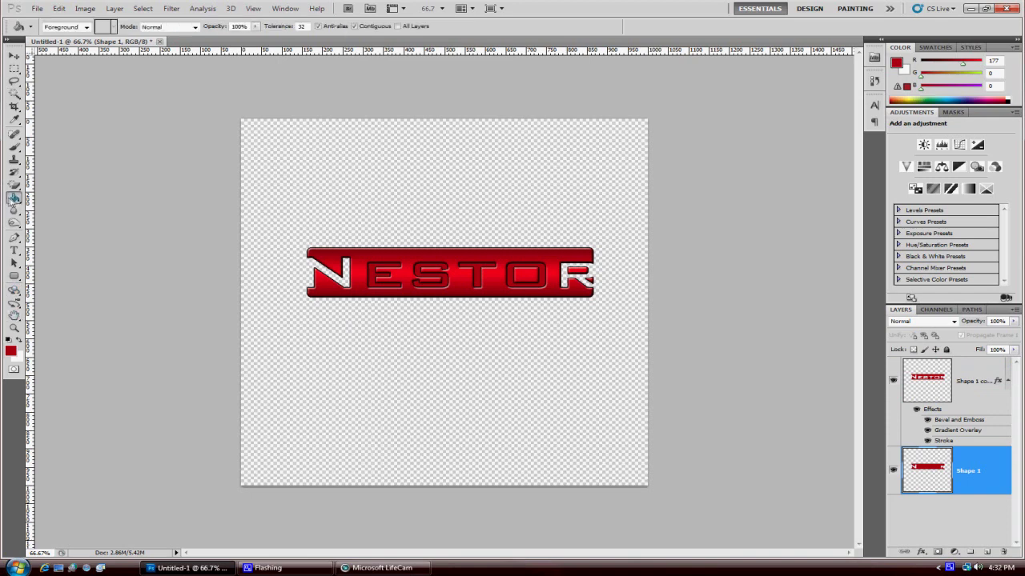
click(10, 352)
mouse_move(594, 264)
mouse_down()
mouse_move(535, 242)
mouse_move(552, 238)
mouse_move(530, 225)
mouse_up()
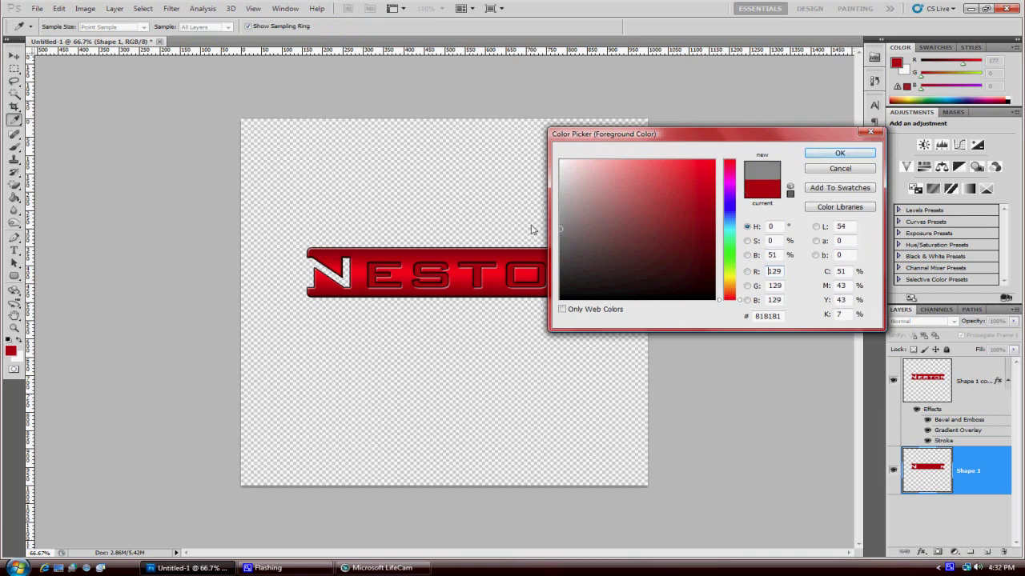
click(838, 152)
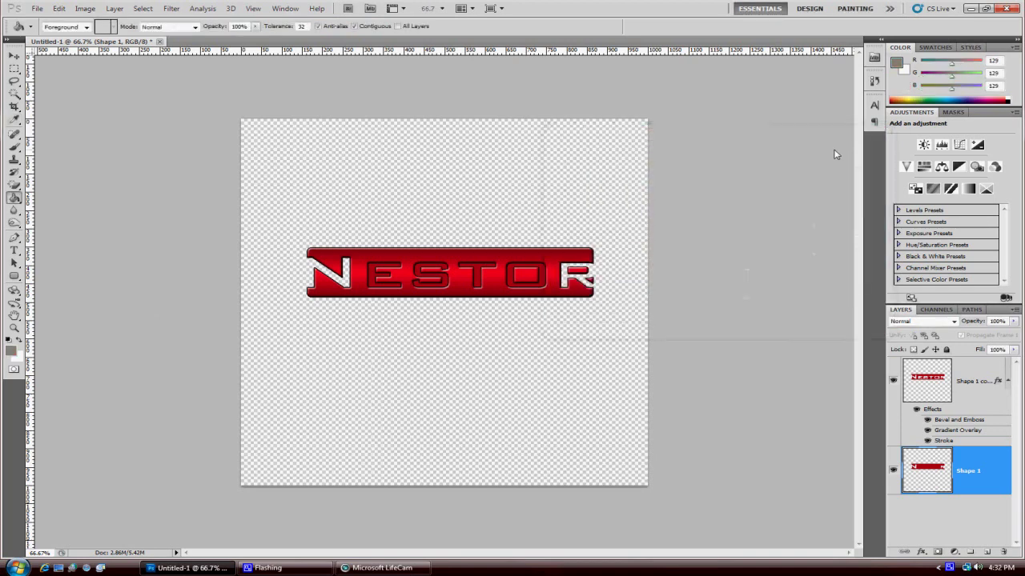
click(428, 278)
click(14, 69)
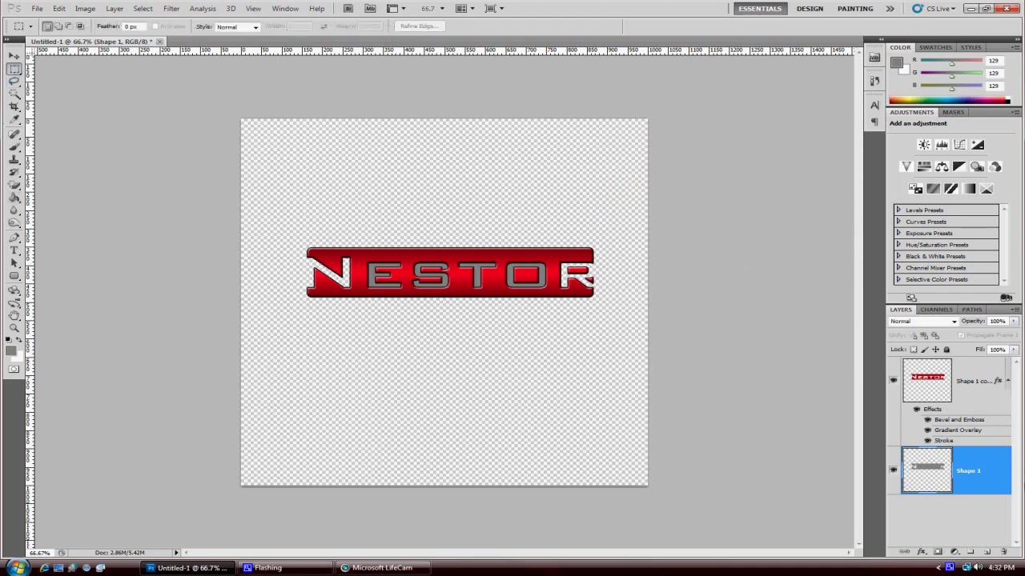
double_click(945, 484)
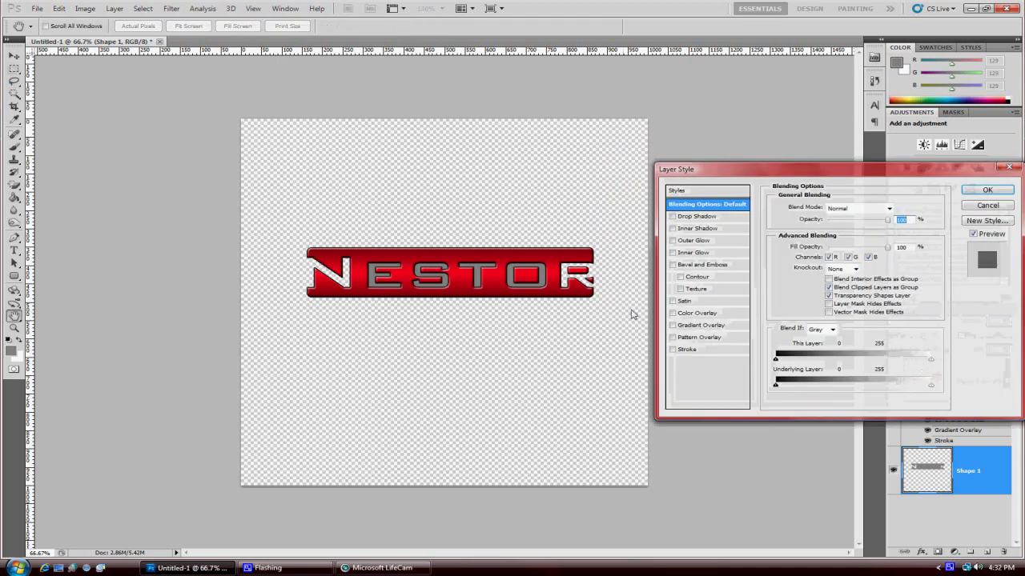
Apply a diagonal-stripe Pattern Overlay to the grey Shape 1 letters.
click(672, 338)
click(697, 340)
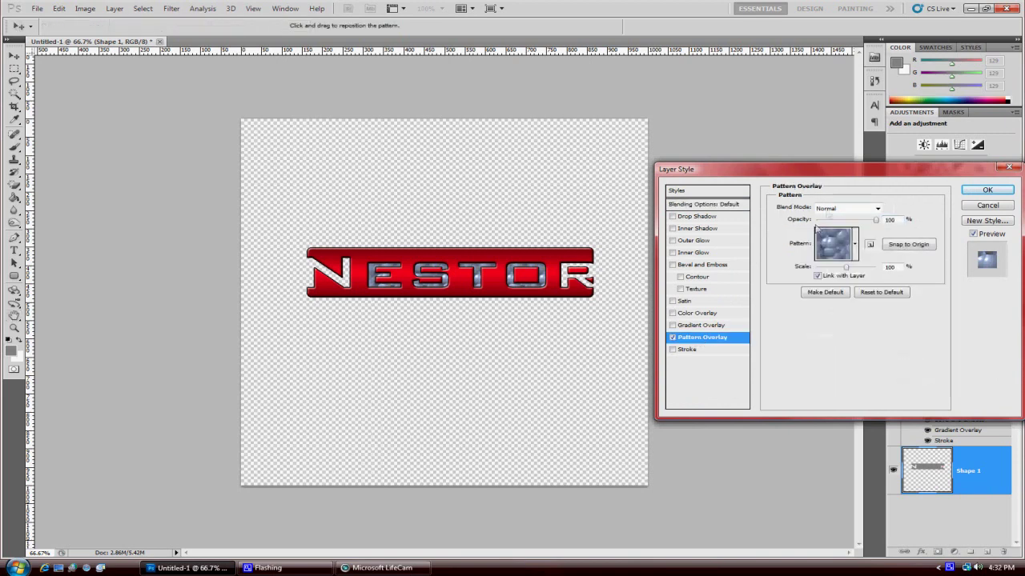
click(855, 244)
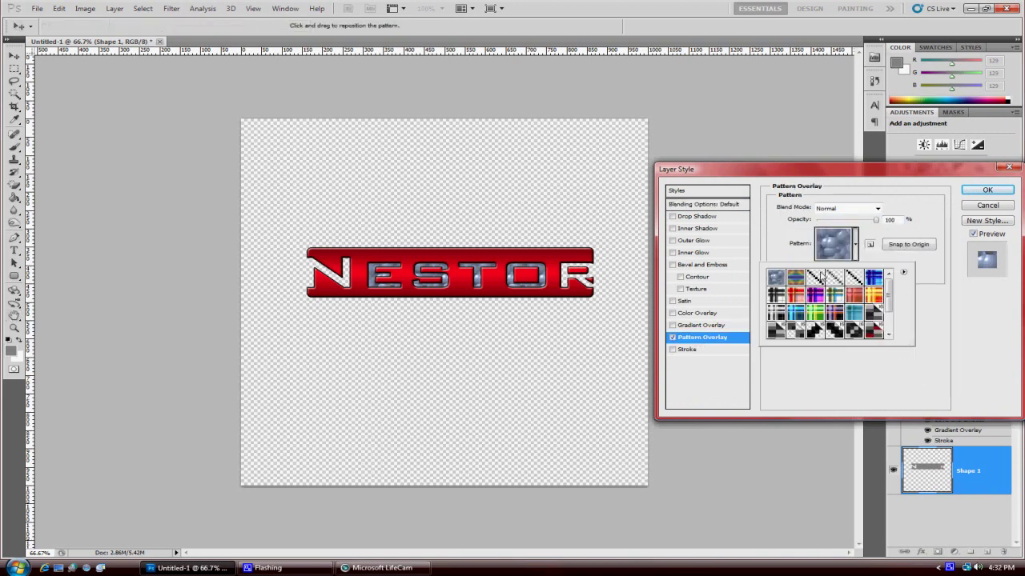
click(820, 276)
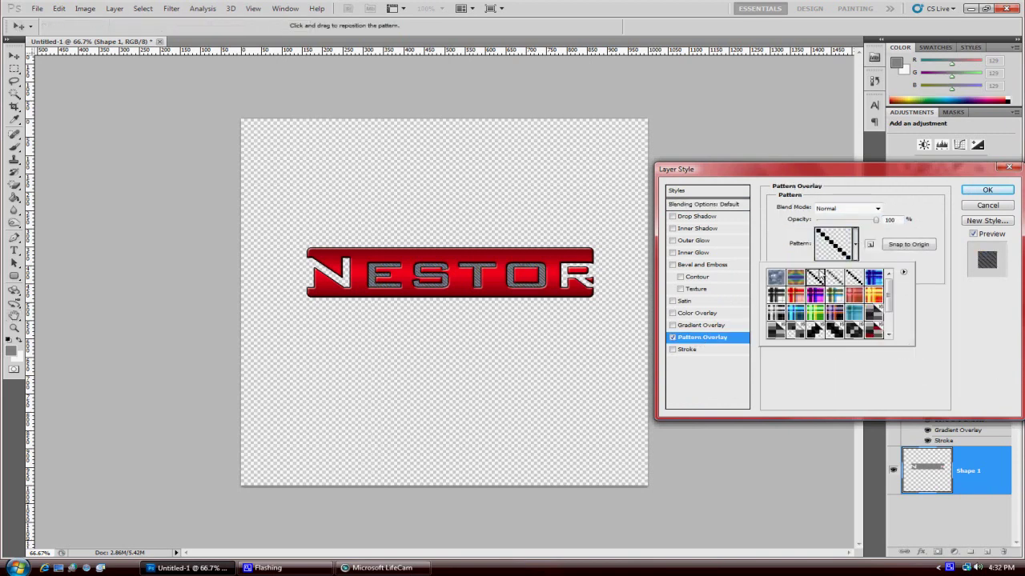
click(801, 393)
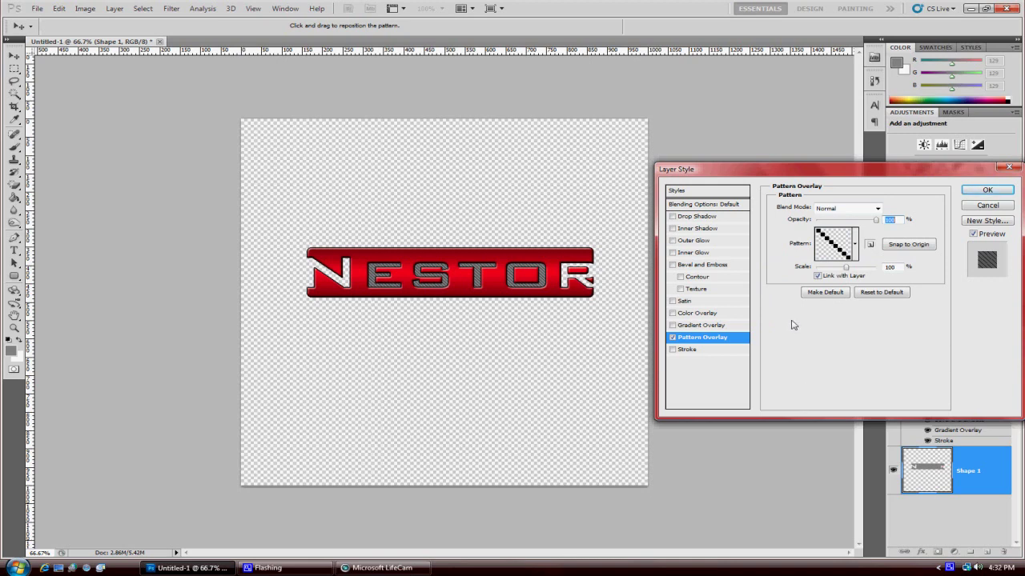
click(990, 190)
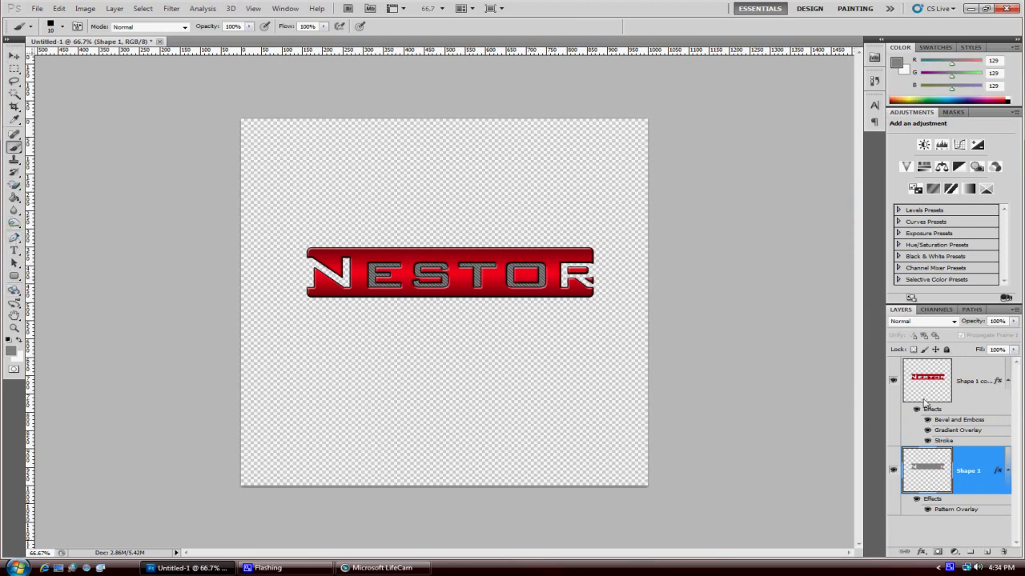
click(972, 382)
Add a new empty Layer 1 from the Layers panel menu.
click(1015, 309)
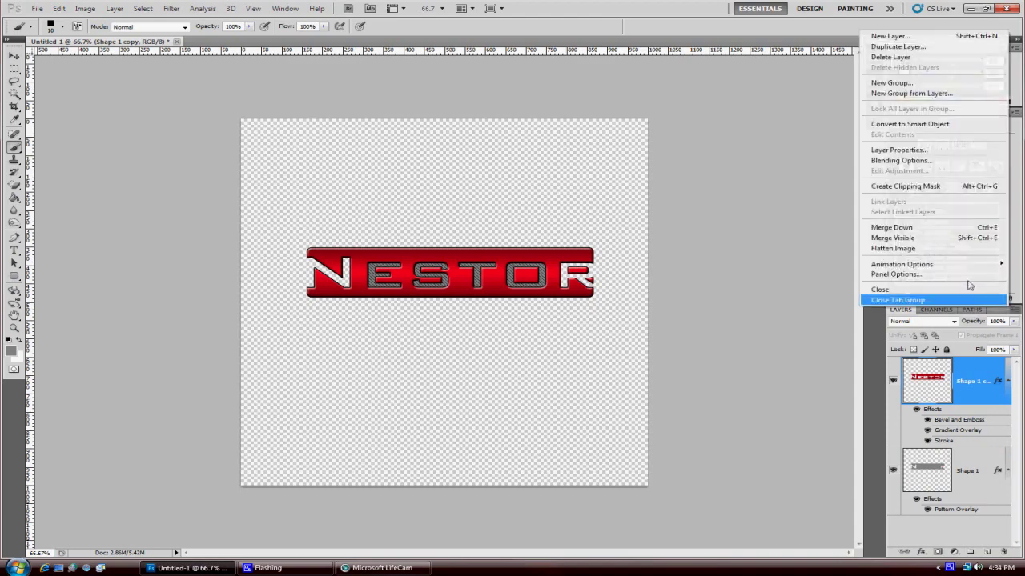
click(890, 36)
click(611, 182)
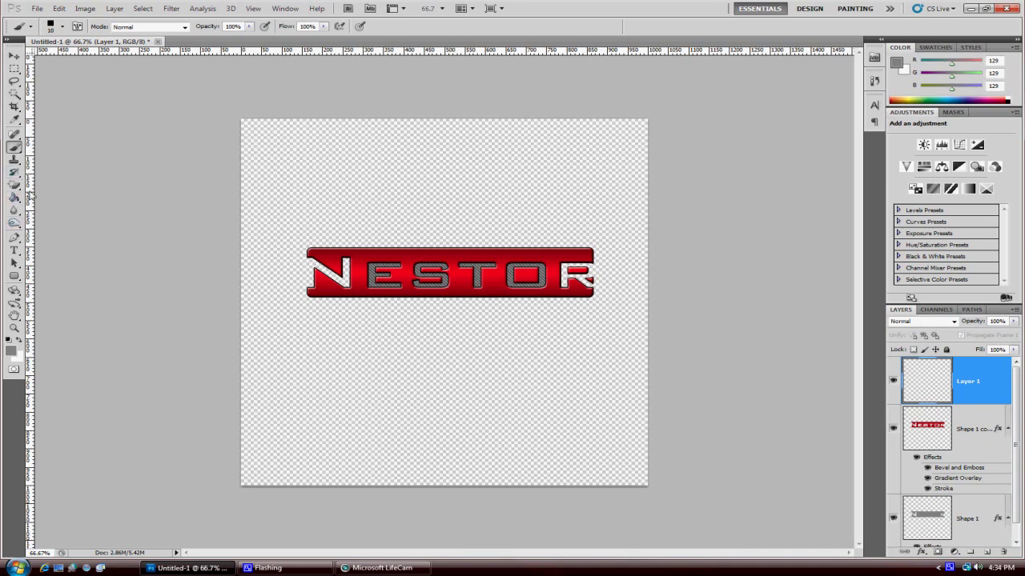
Draw a closed pen path with a wavy lower edge over the plate's top half.
click(15, 238)
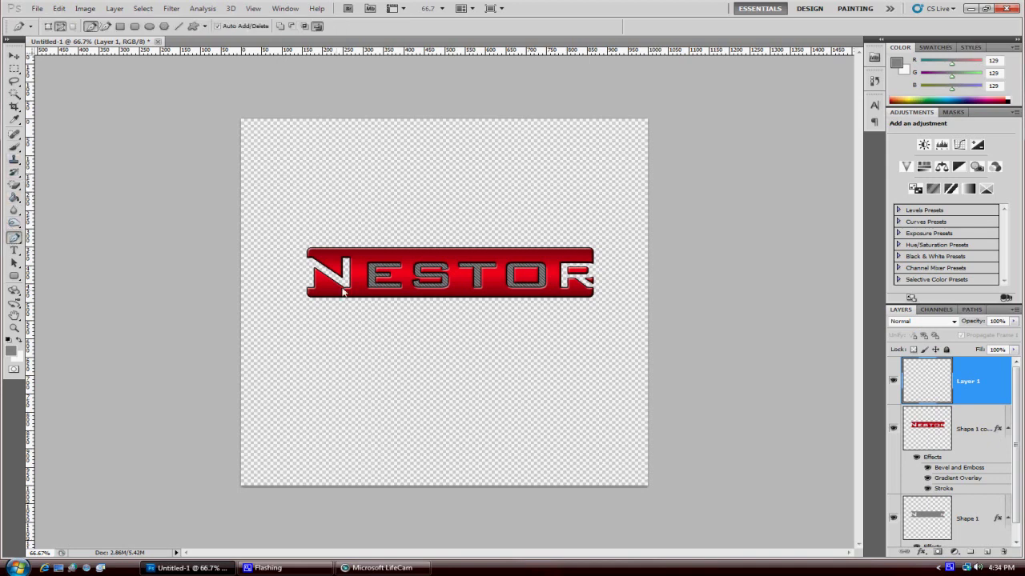
click(283, 273)
drag(463, 287, 470, 295)
drag(542, 274, 553, 272)
click(621, 283)
click(710, 270)
click(649, 188)
click(429, 144)
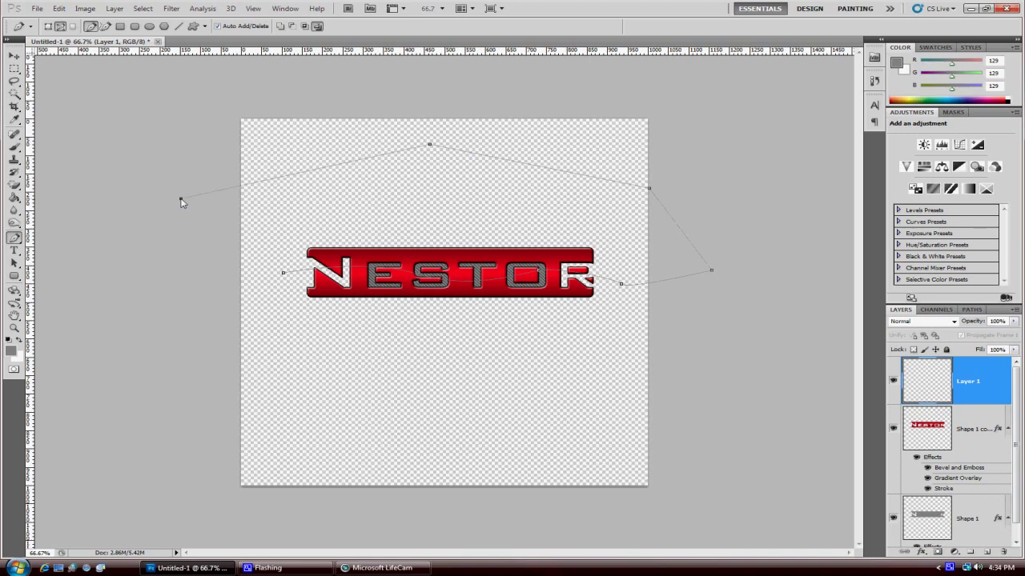
click(282, 274)
Fill the drawn path with white on Layer 1.
right_click(339, 229)
click(392, 295)
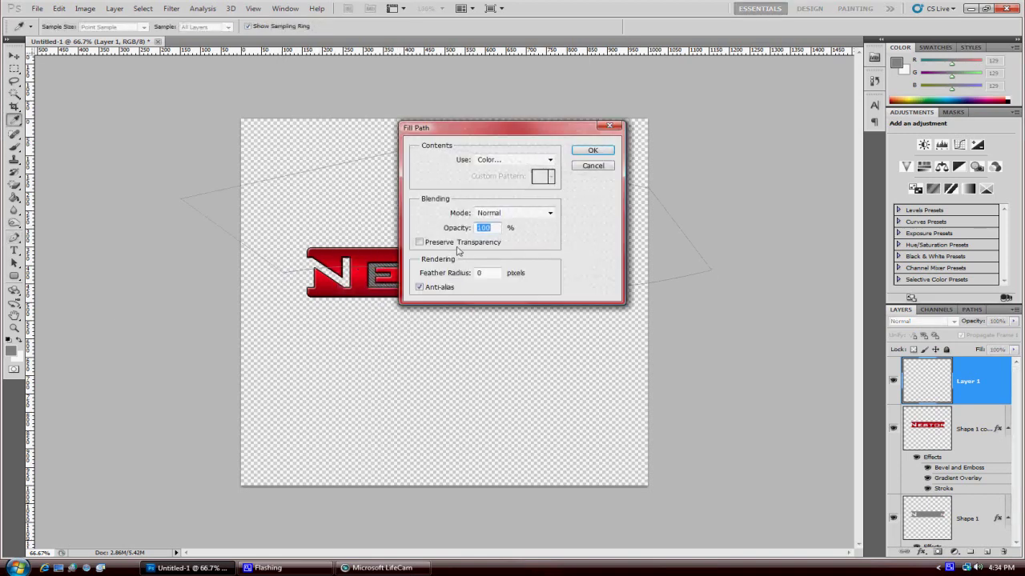
click(551, 160)
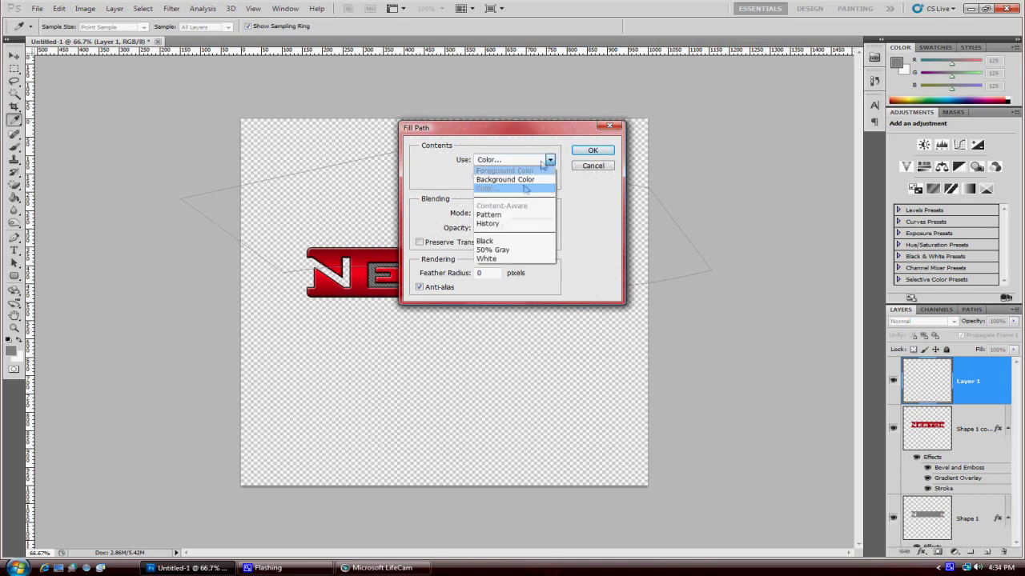
click(496, 261)
click(589, 152)
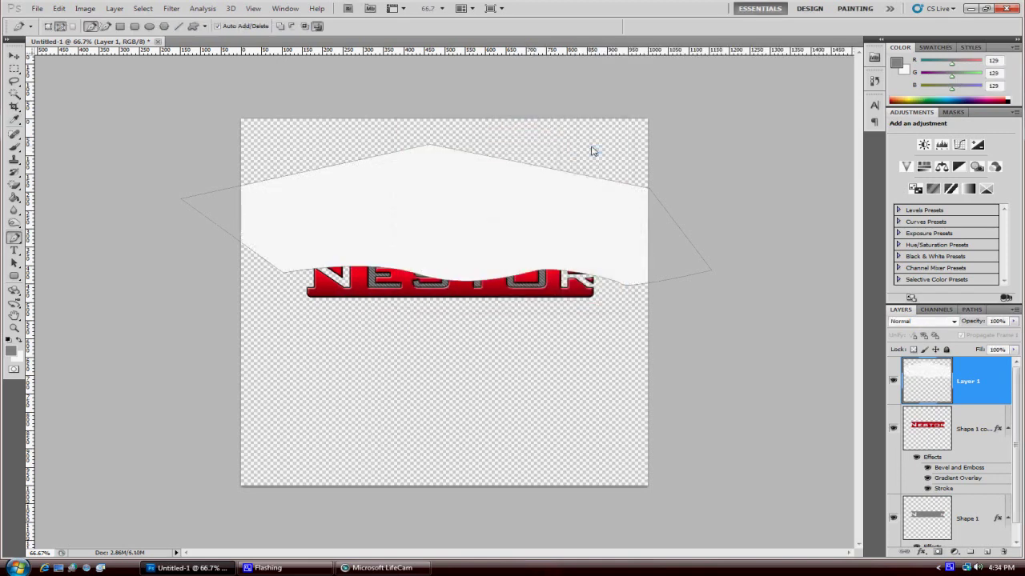
click(15, 94)
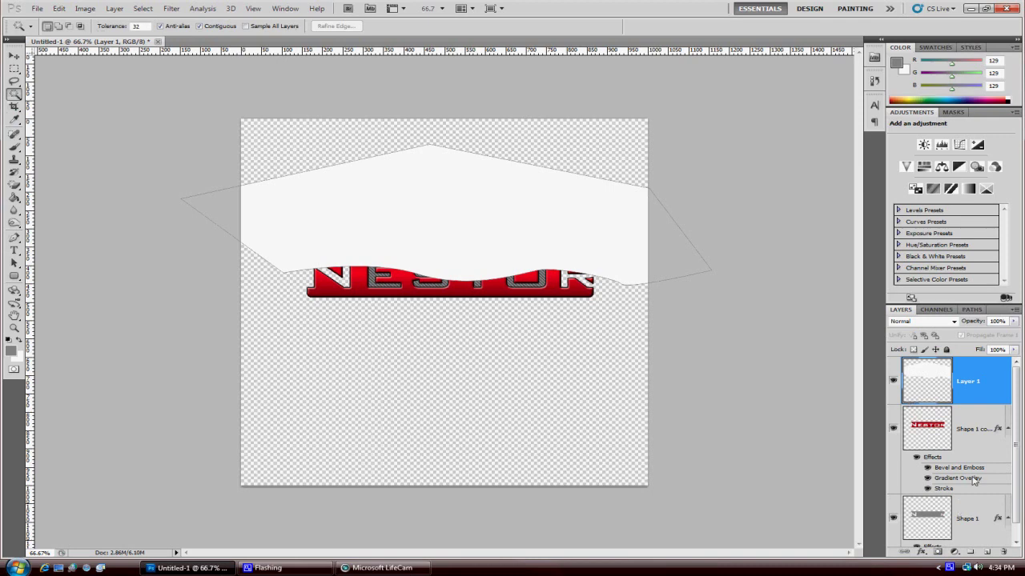
Select the plate's pixels, invert the selection, and delete Layer 1's white outside the plate.
click(931, 439)
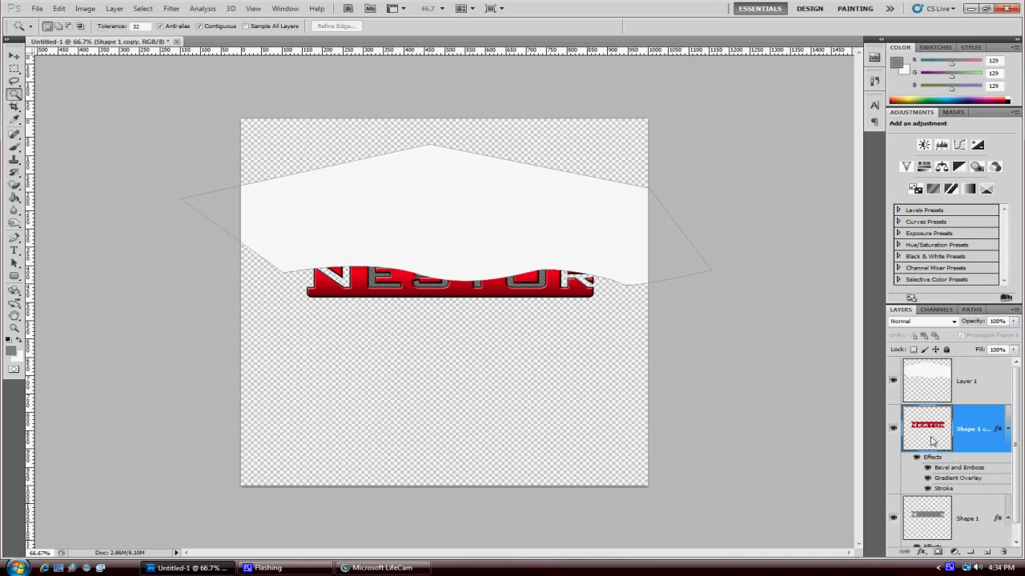
right_click(930, 443)
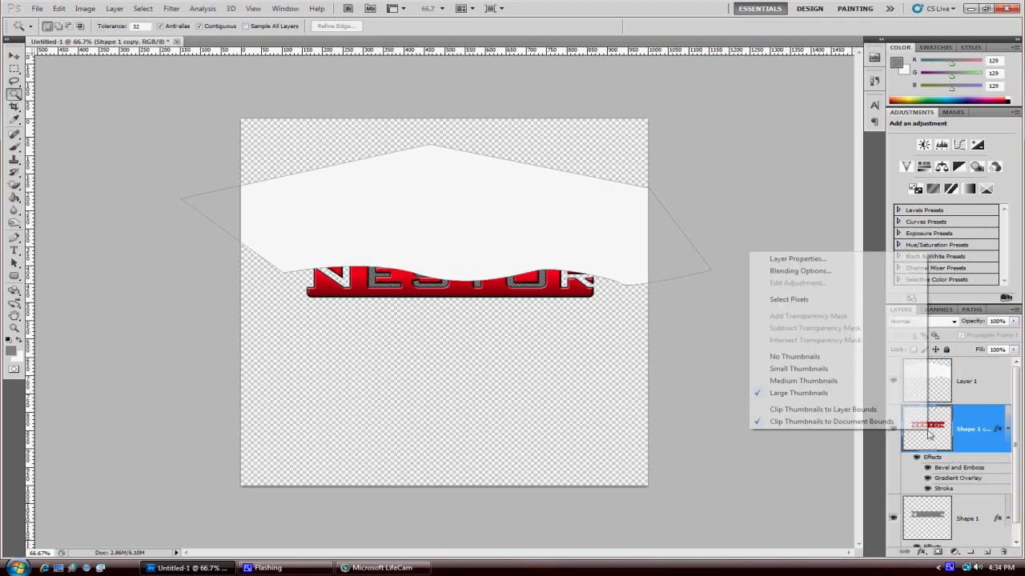
click(789, 300)
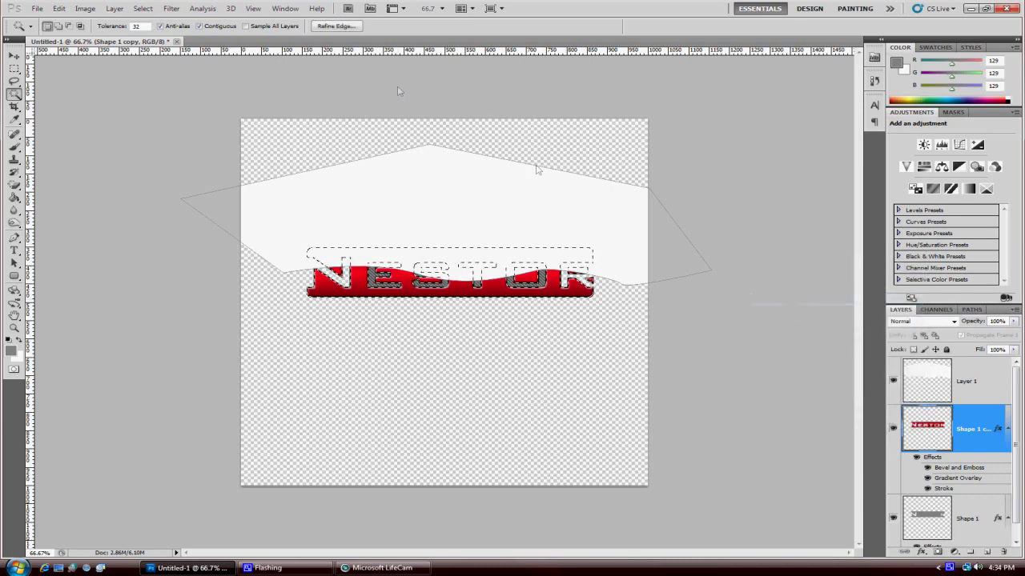
click(140, 10)
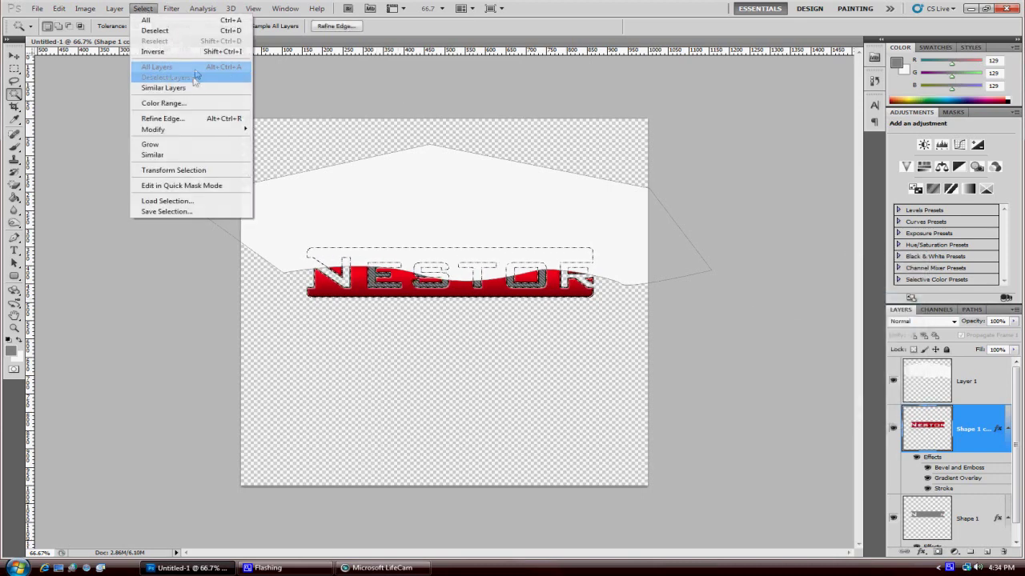
click(160, 55)
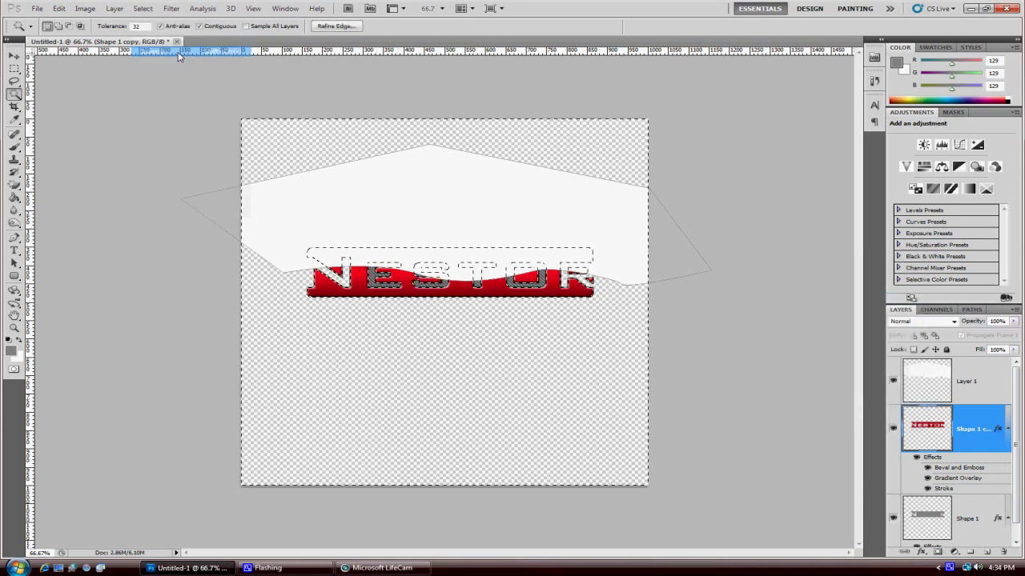
click(917, 387)
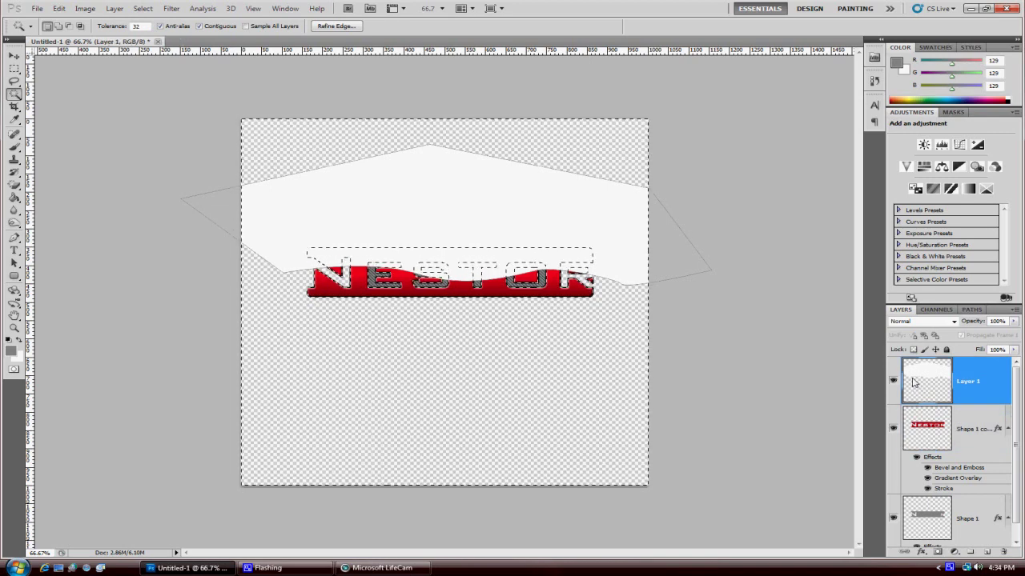
key(Delete)
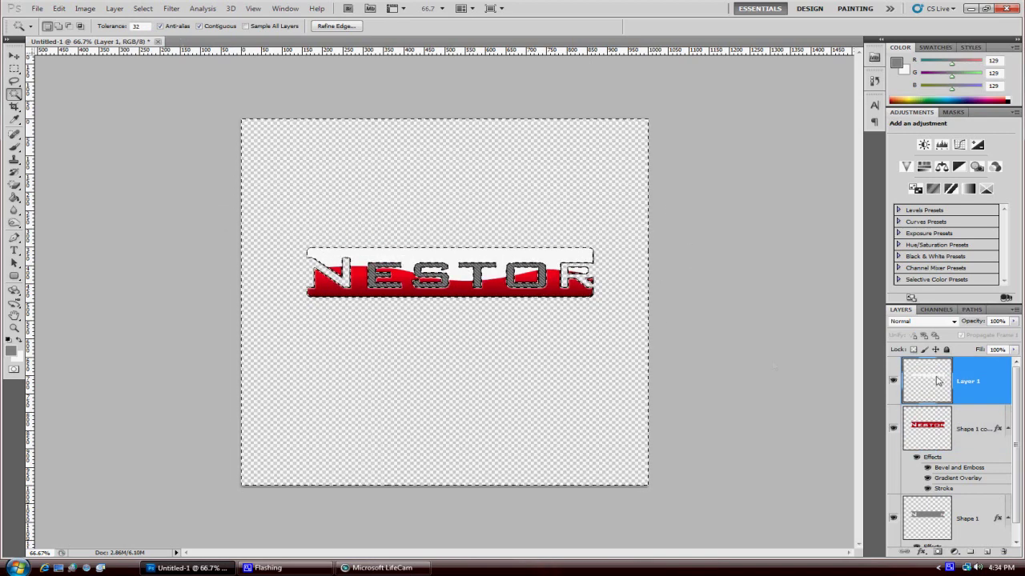
click(15, 69)
key(ctrl+d)
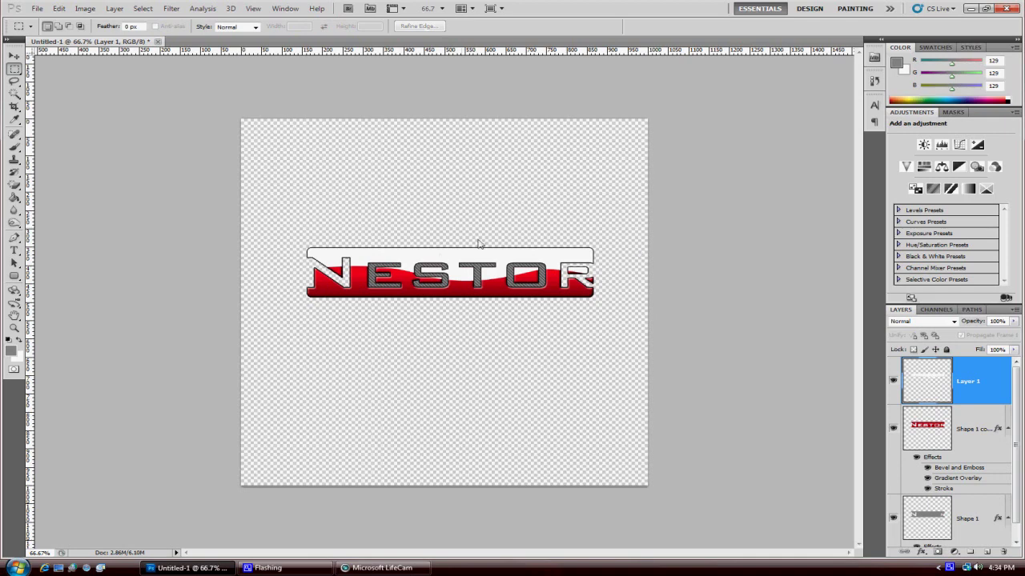
Lower Layer 1's opacity to 42%.
click(1014, 321)
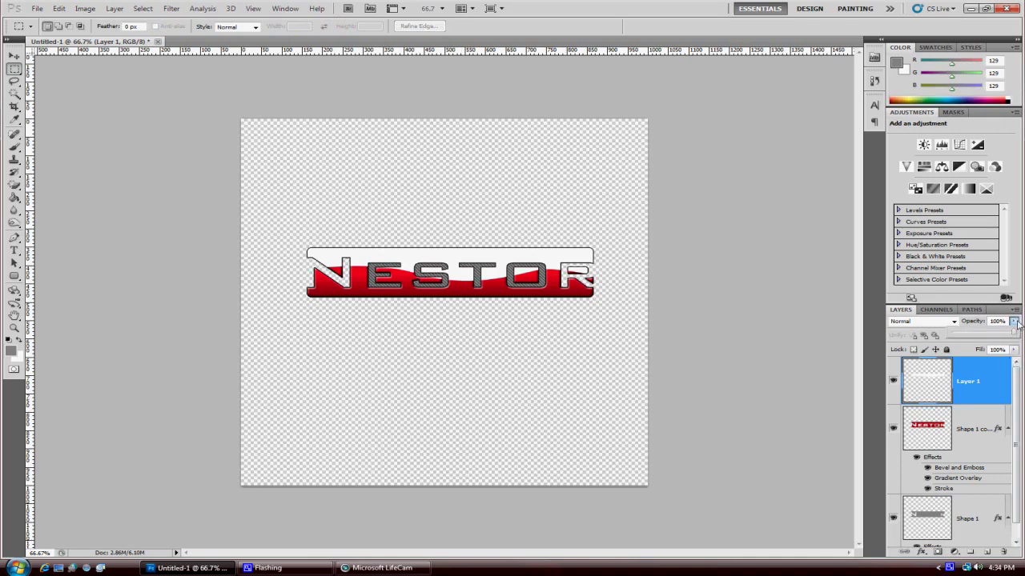
drag(1017, 334, 986, 338)
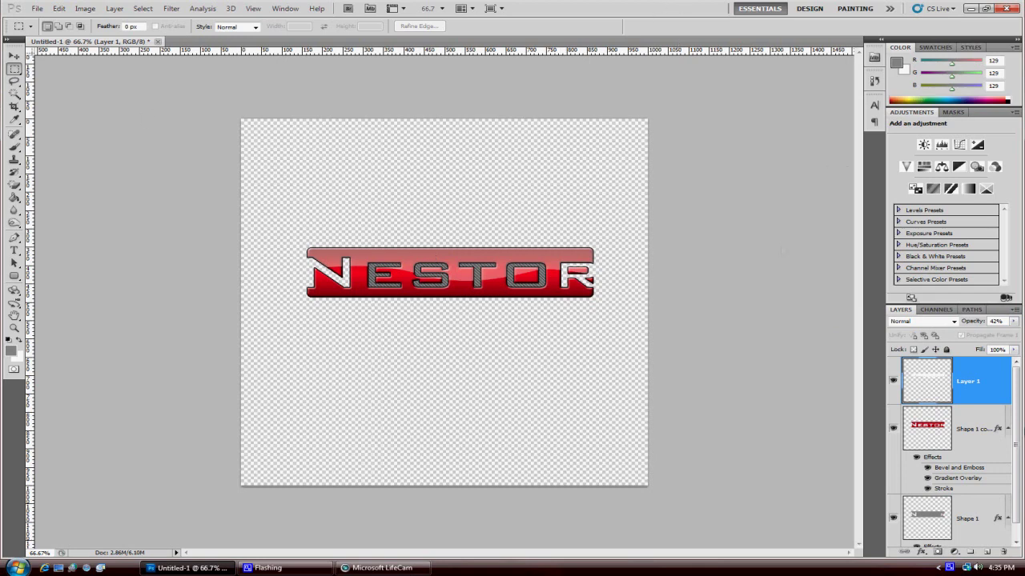
click(929, 424)
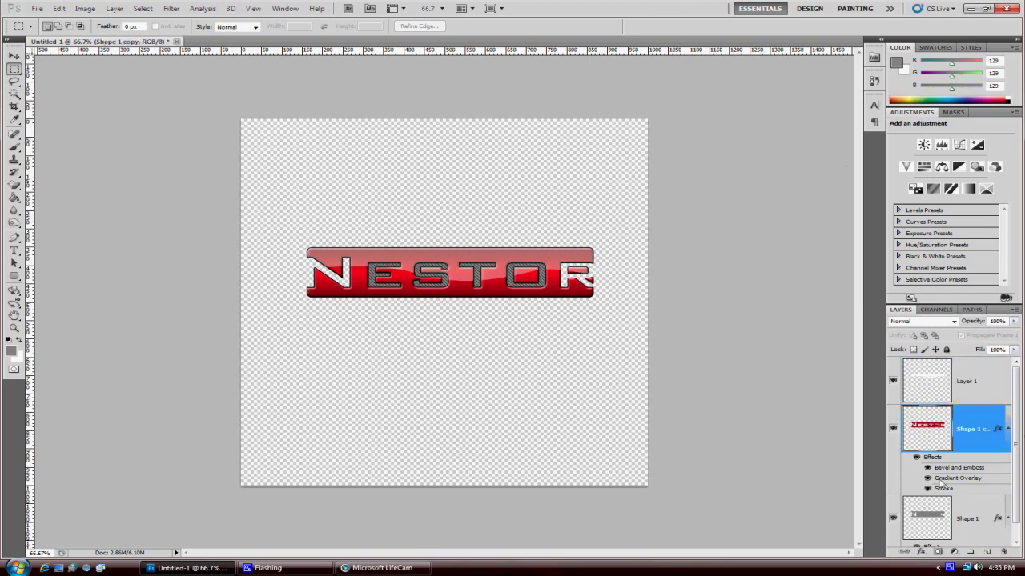
Add a new empty Layer 2 from the Layers panel menu.
click(1015, 309)
click(921, 35)
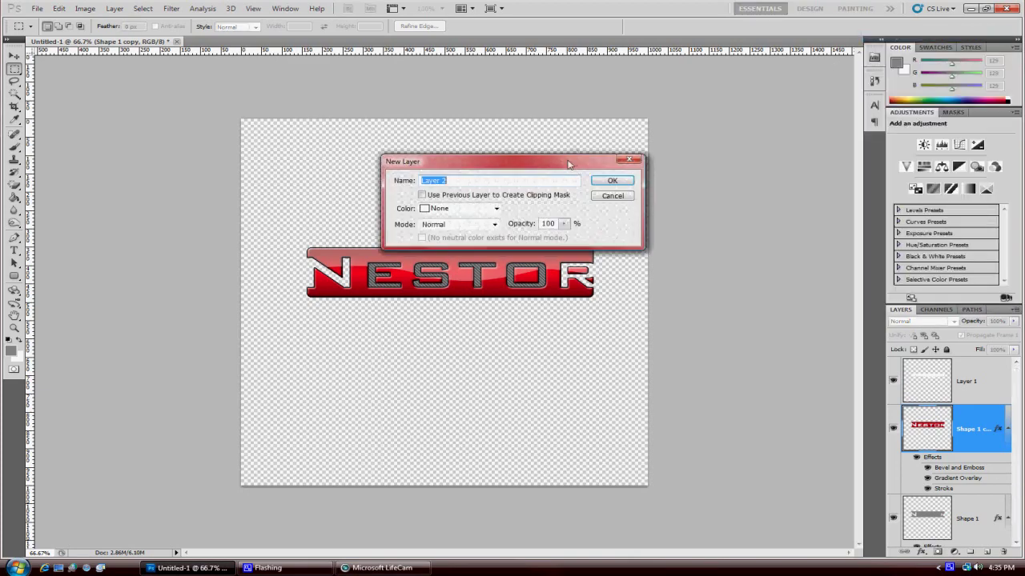
click(613, 181)
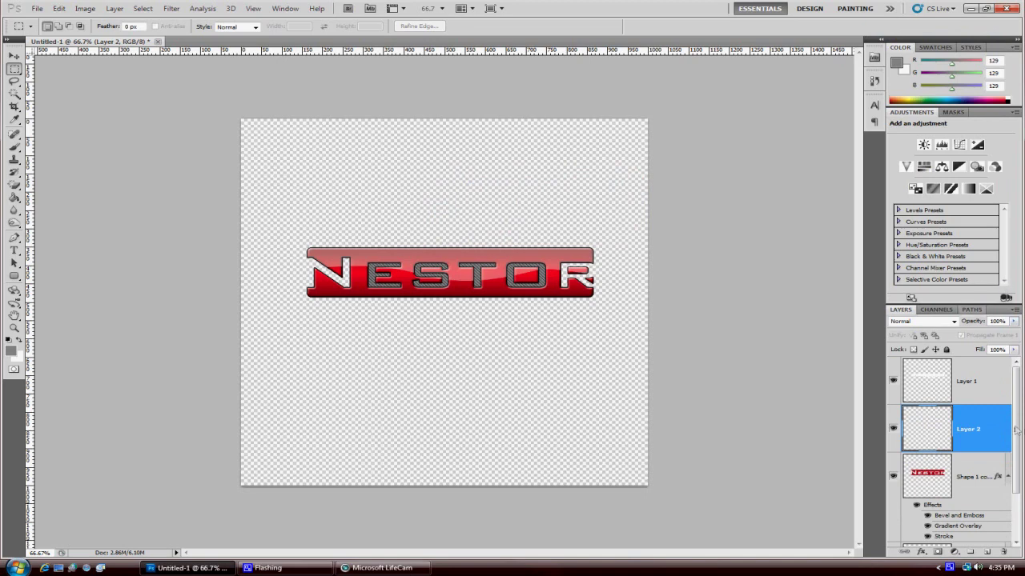
Load the Shape 1 copy plate's pixels as a selection.
click(927, 477)
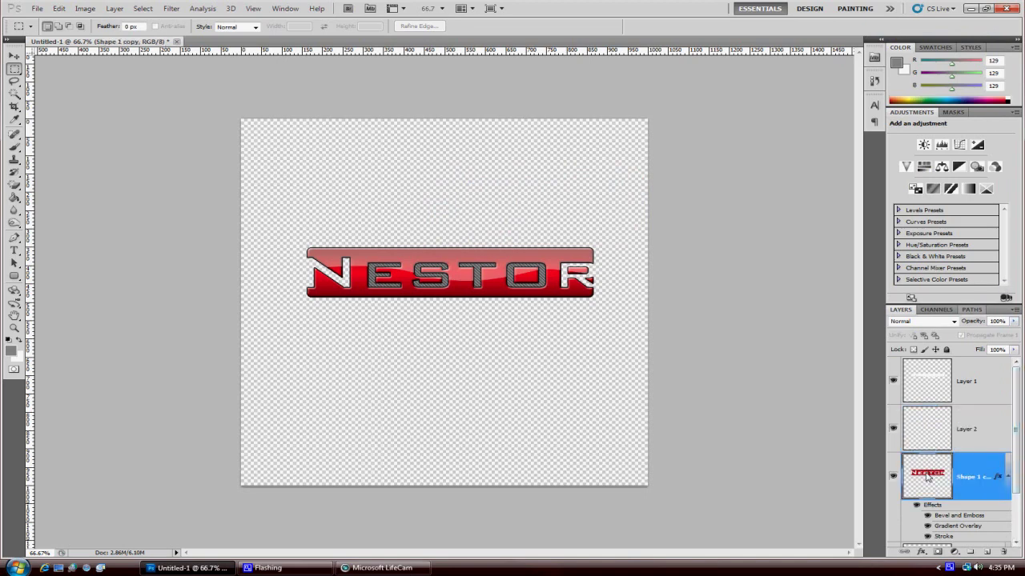
right_click(930, 480)
click(774, 341)
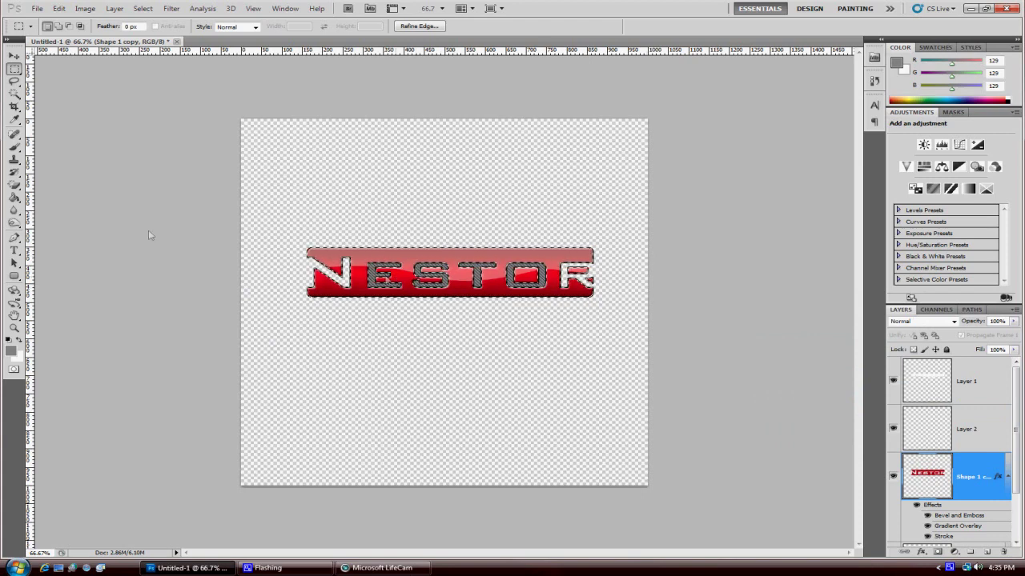
click(15, 146)
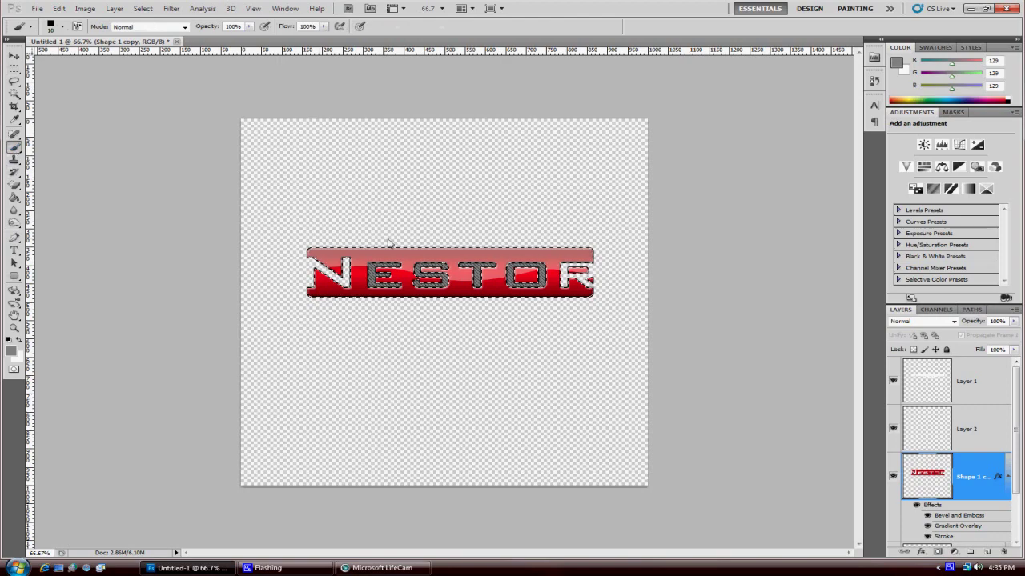
Choose the 794 splatter brush preset.
right_click(321, 183)
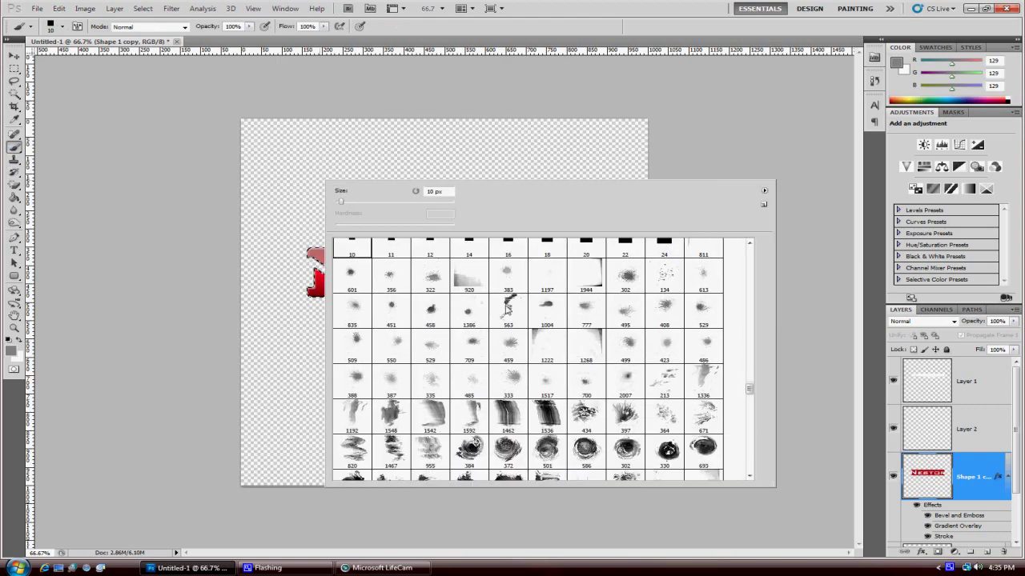
scroll(483, 345, up, 10)
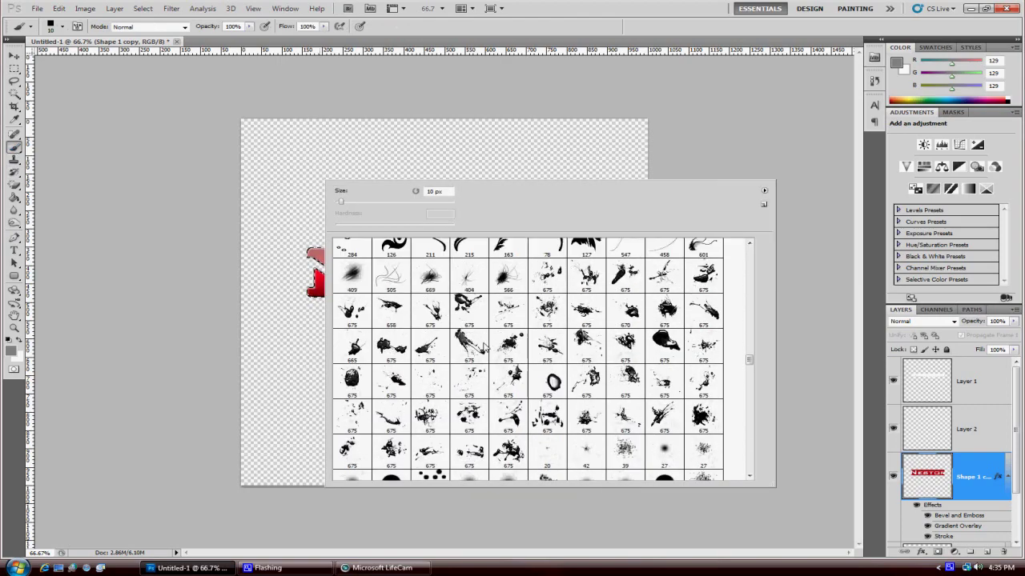
scroll(491, 364, up, 8)
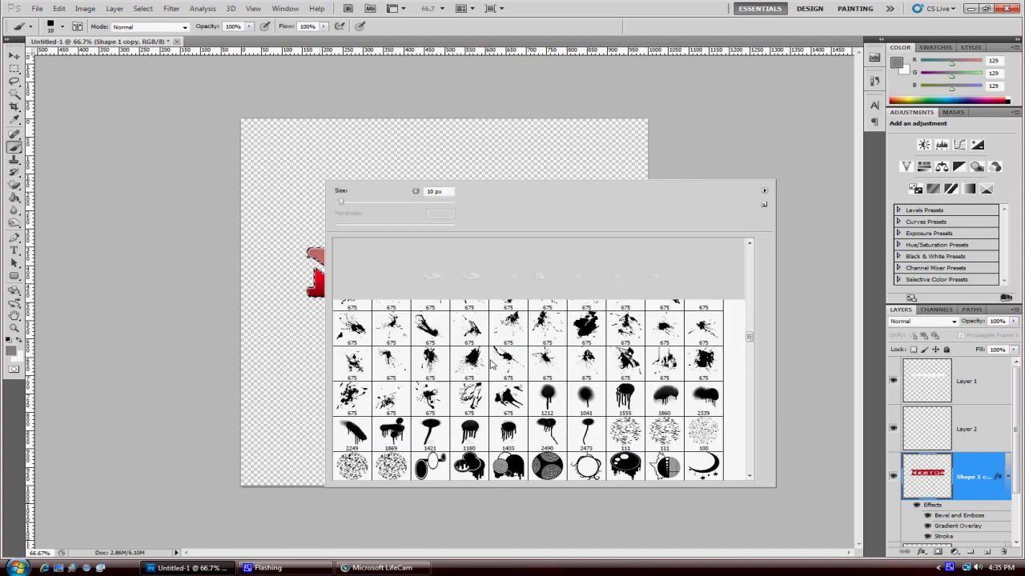
scroll(491, 364, up, 6)
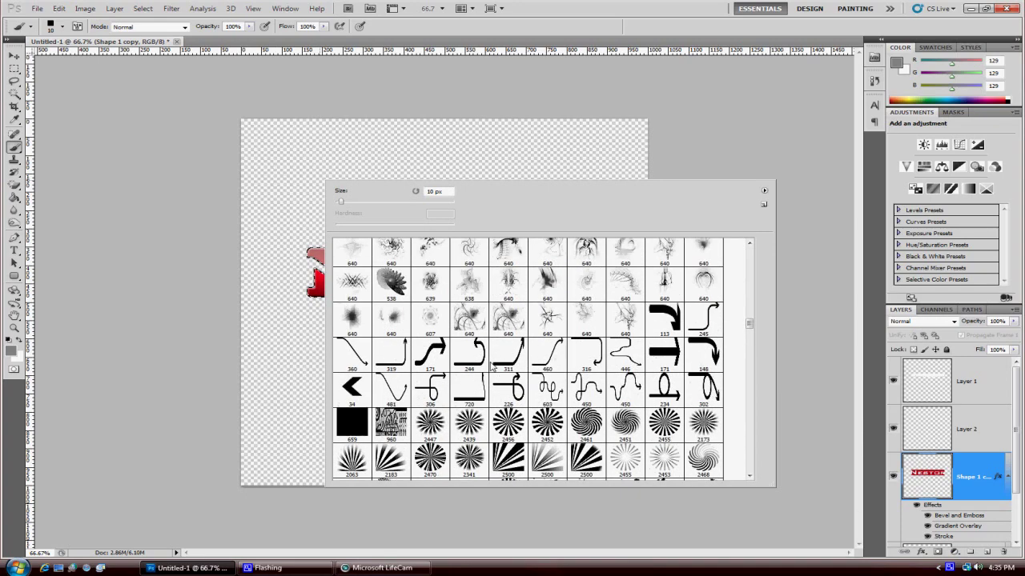
scroll(491, 365, up, 6)
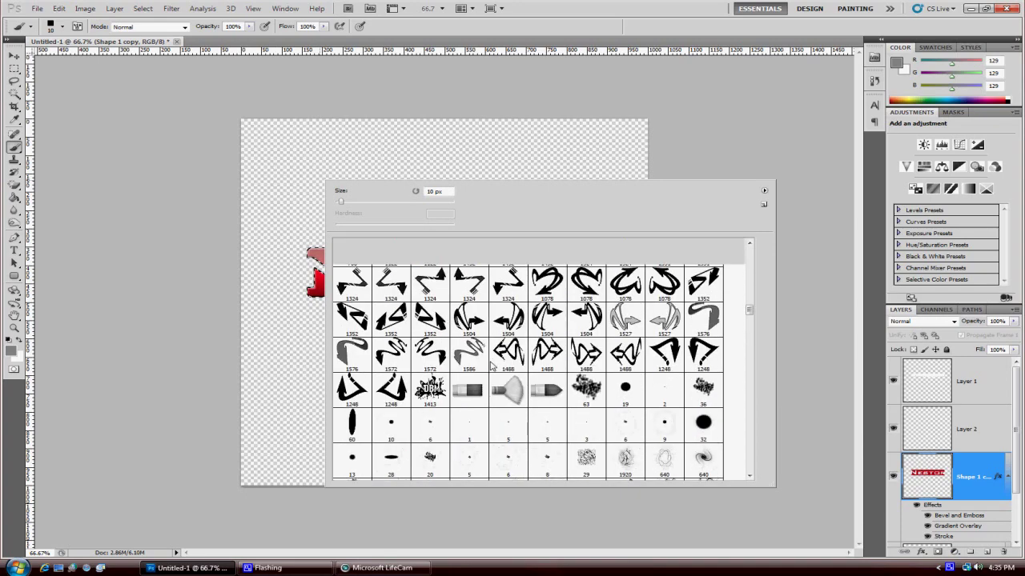
scroll(491, 364, up, 6)
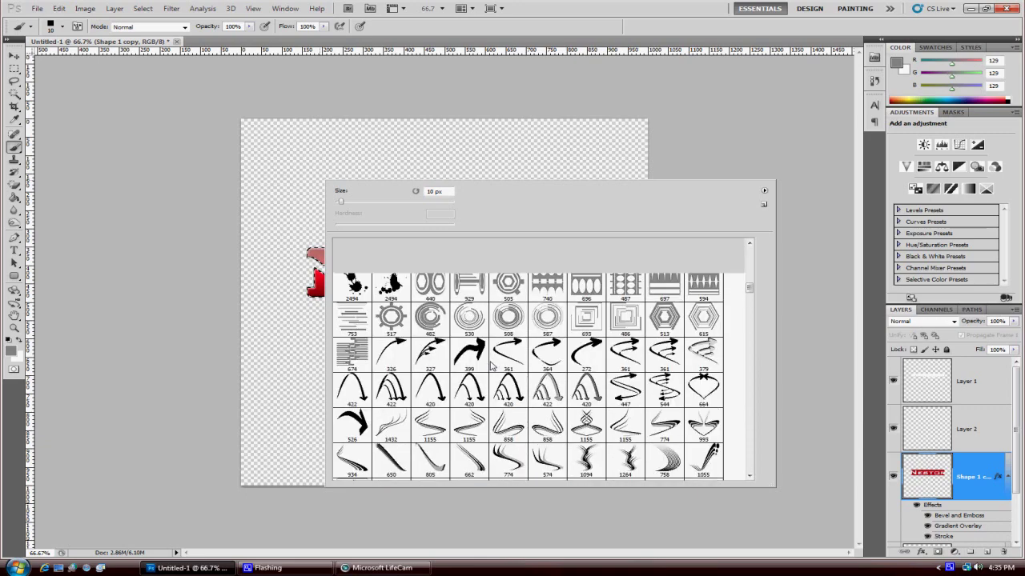
scroll(491, 366, up, 2)
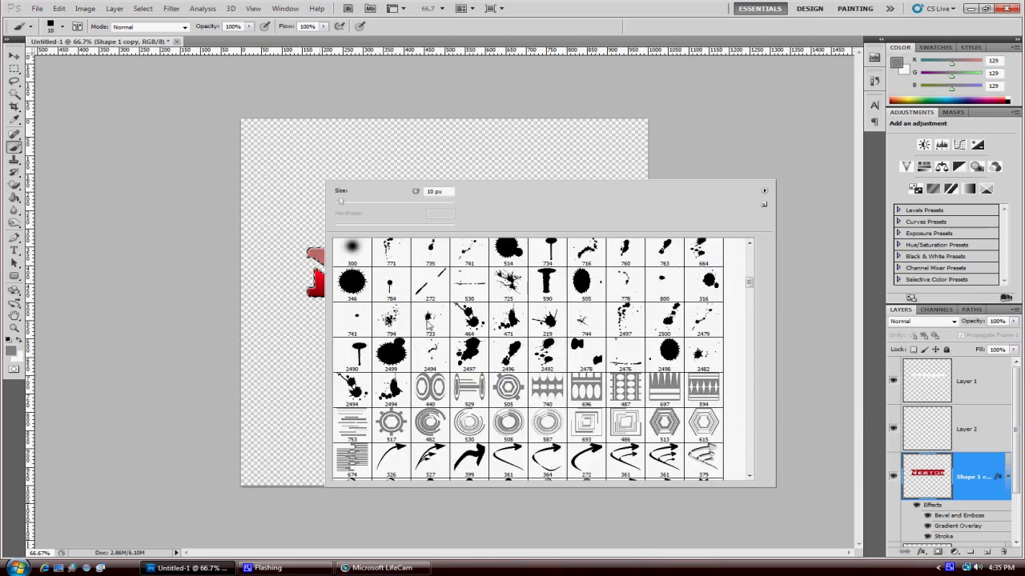
click(390, 320)
right_click(130, 111)
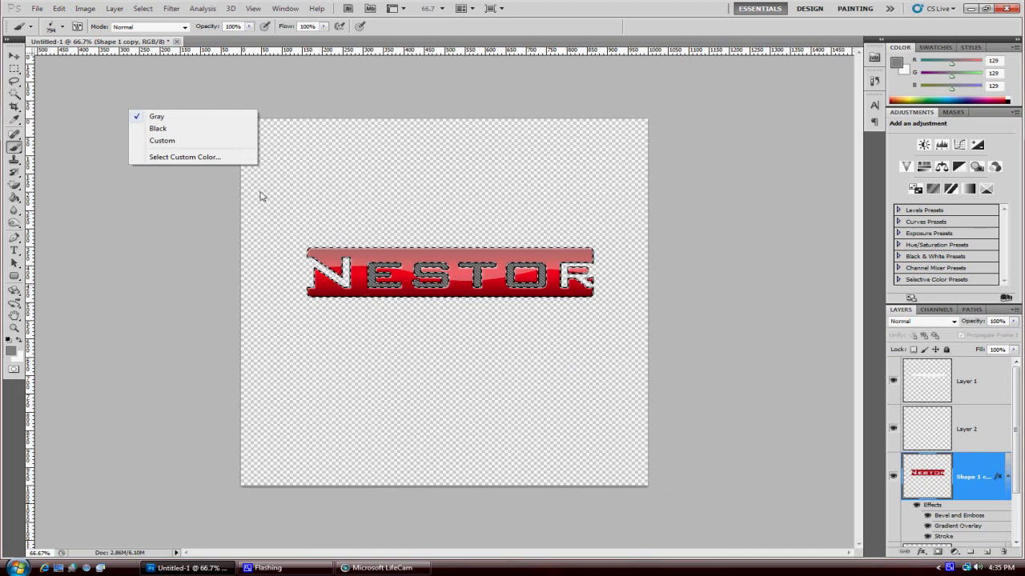
click(273, 357)
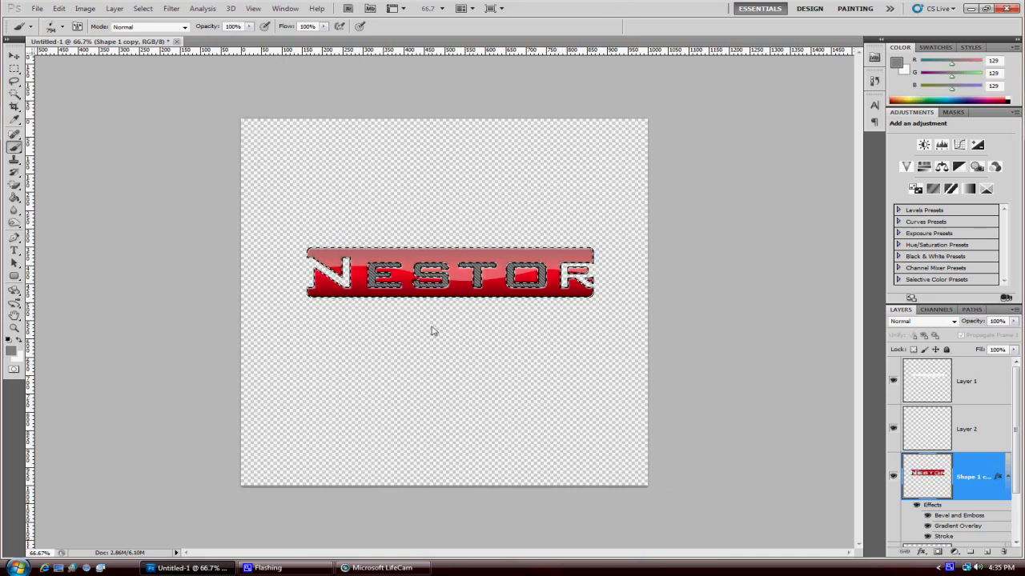
Stamp a grey splatter on Layer 2 with the 2479 splatter brush.
click(972, 437)
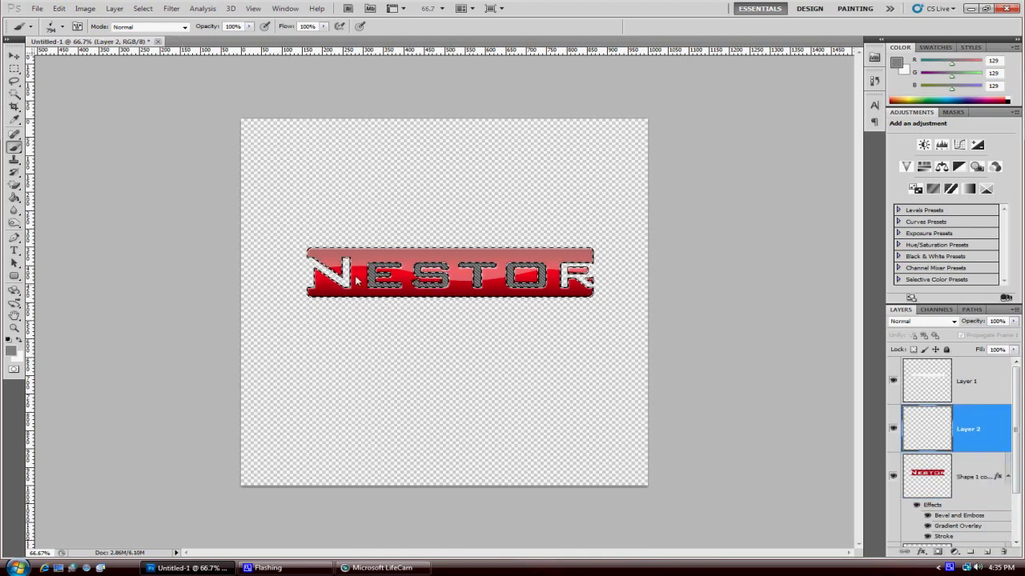
right_click(583, 377)
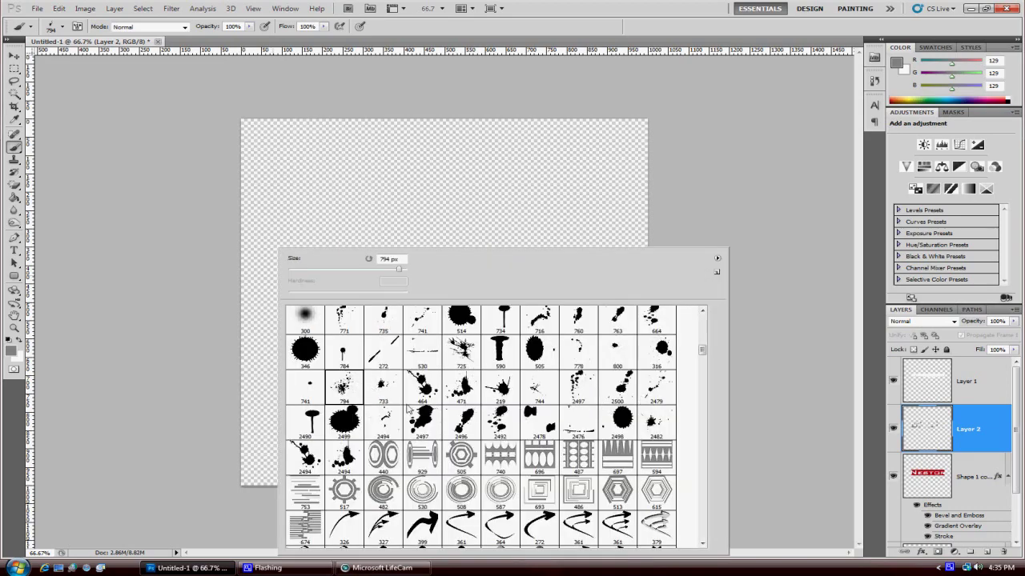
click(386, 421)
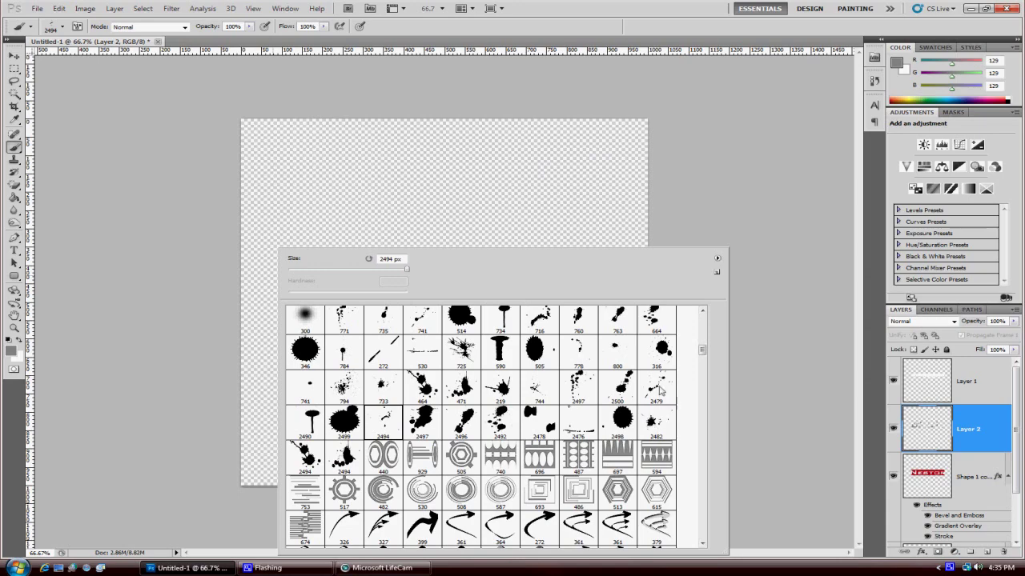
click(656, 388)
click(474, 155)
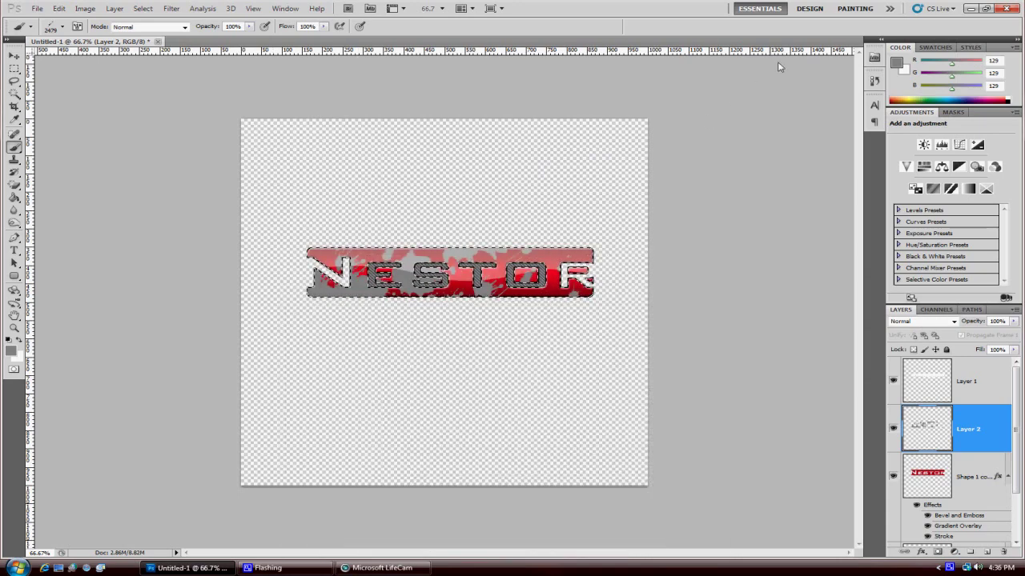
Stamp another grey splatter with the 744 brush, then deselect.
right_click(432, 248)
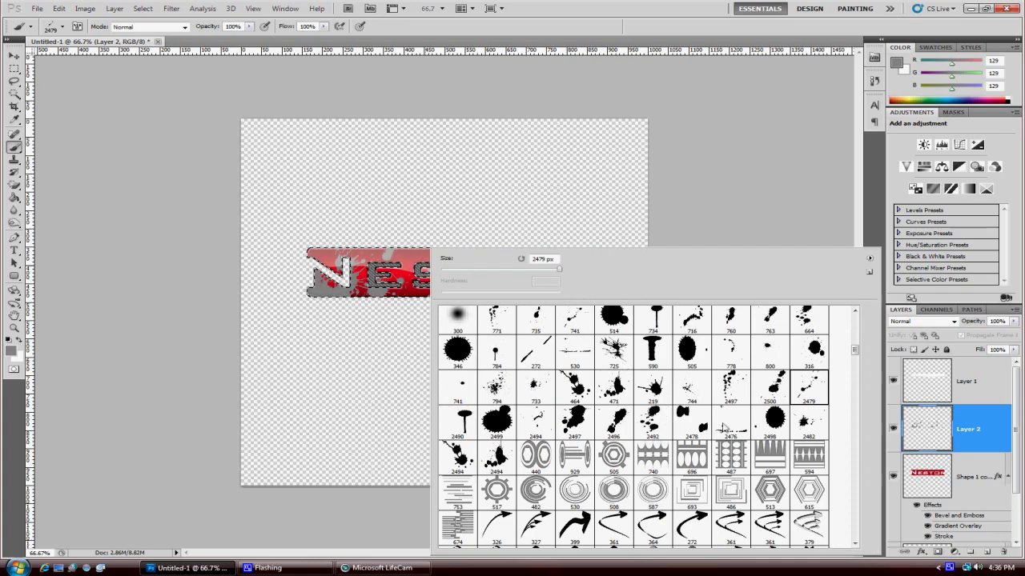
click(690, 388)
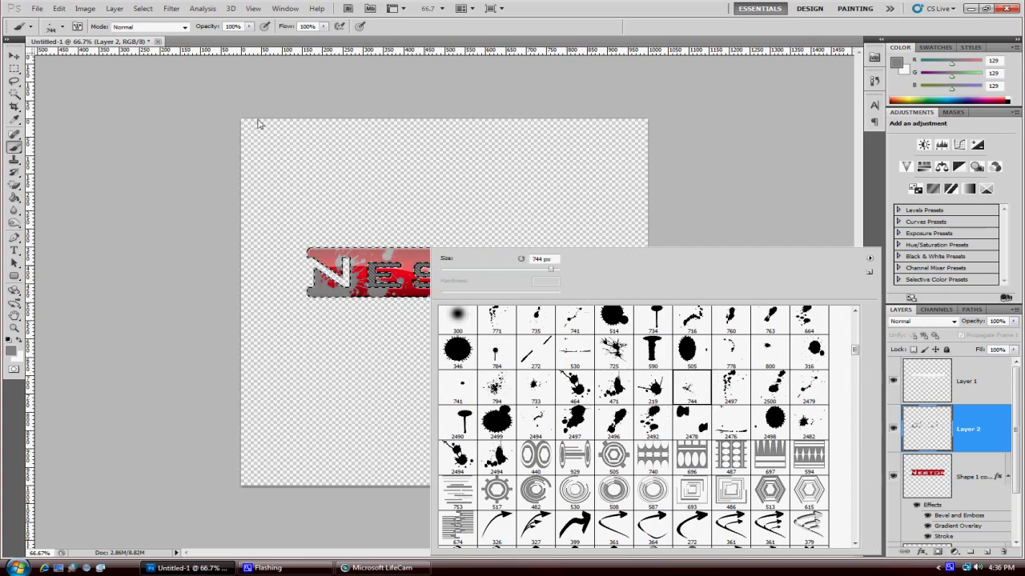
click(384, 146)
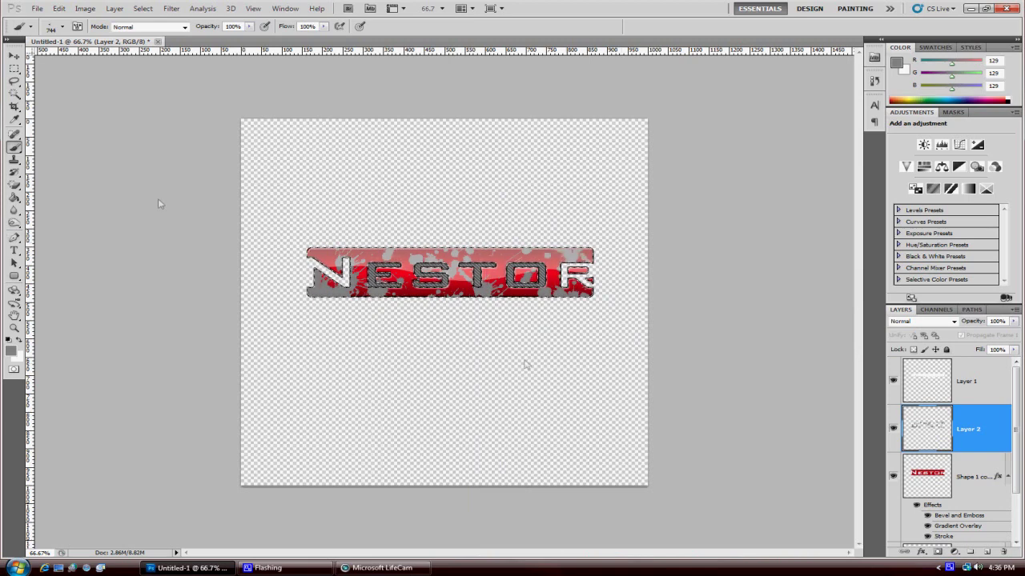
key(m)
key(ctrl+d)
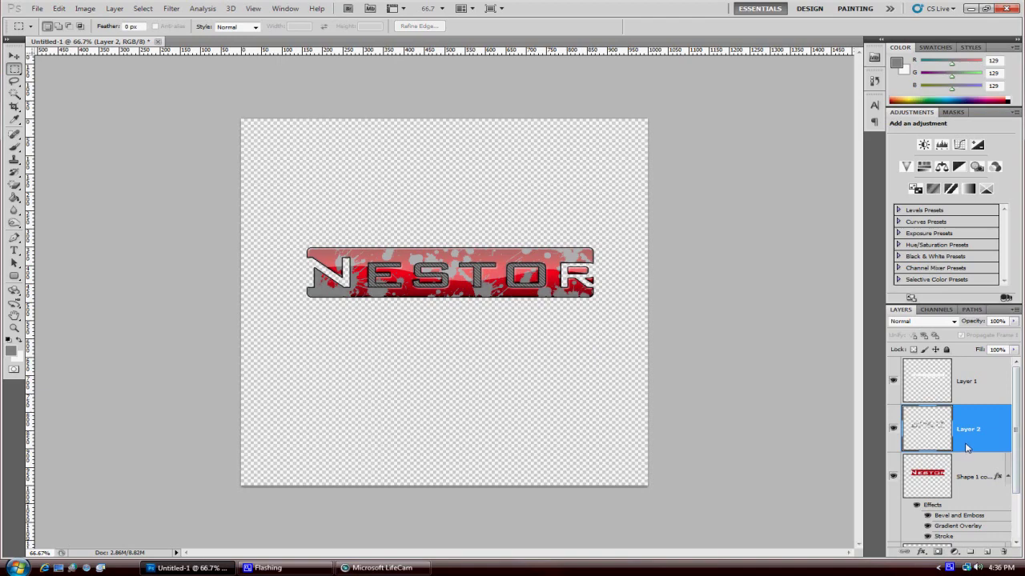
Apply the orange preset style to Layer 2 and set its Color Overlay to black.
double_click(1010, 439)
click(688, 195)
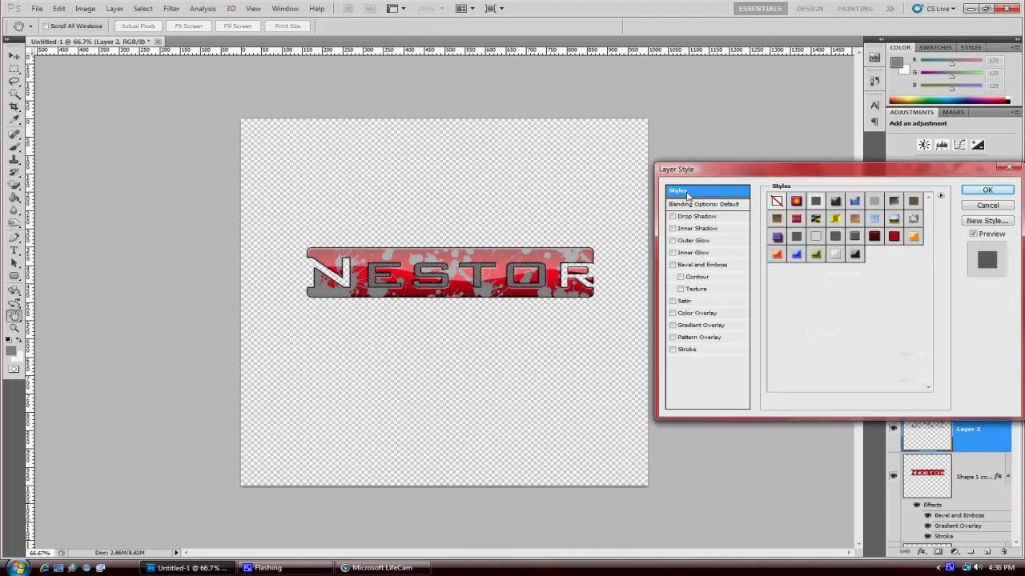
click(776, 254)
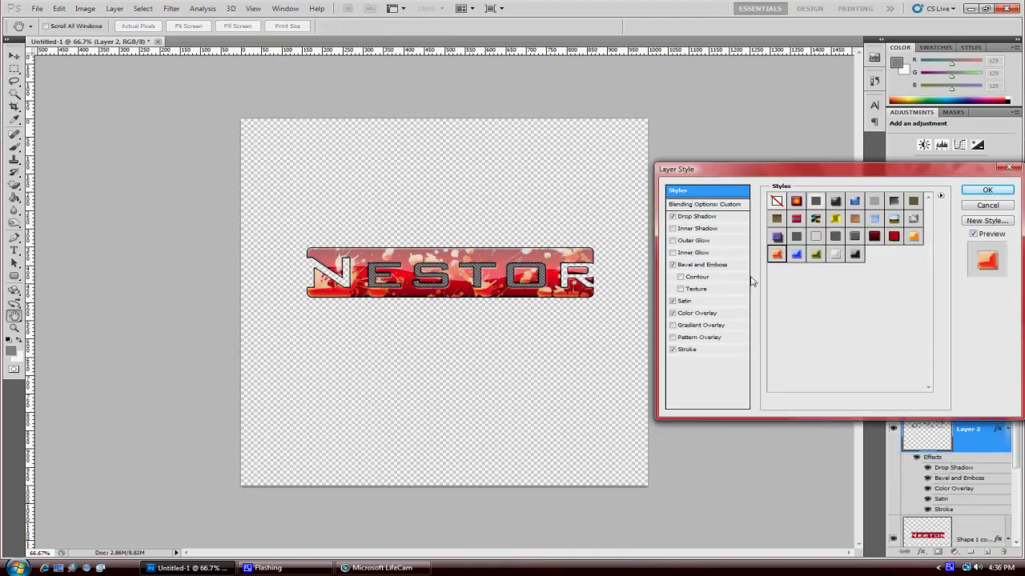
click(698, 312)
click(894, 208)
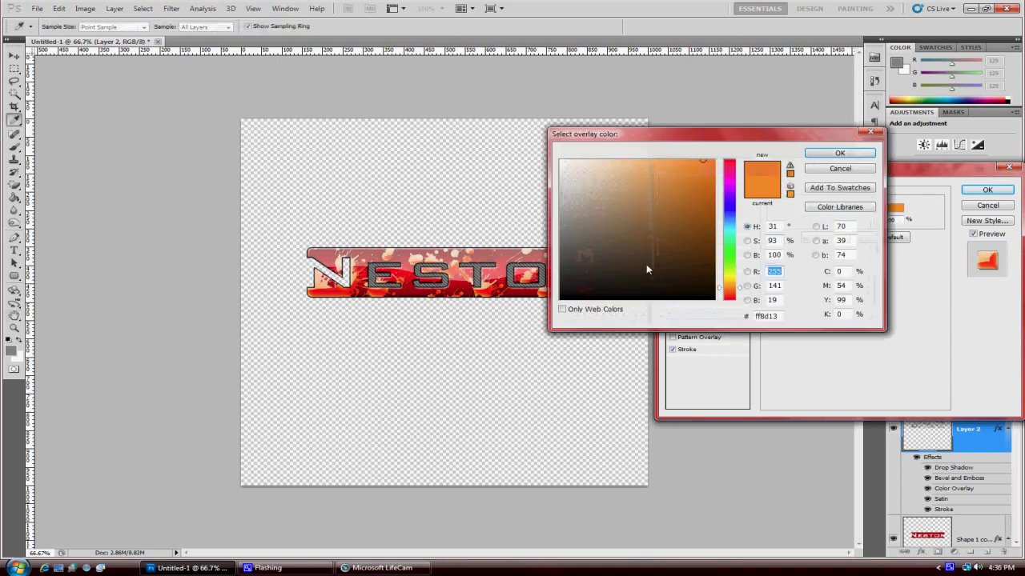
click(561, 328)
click(841, 153)
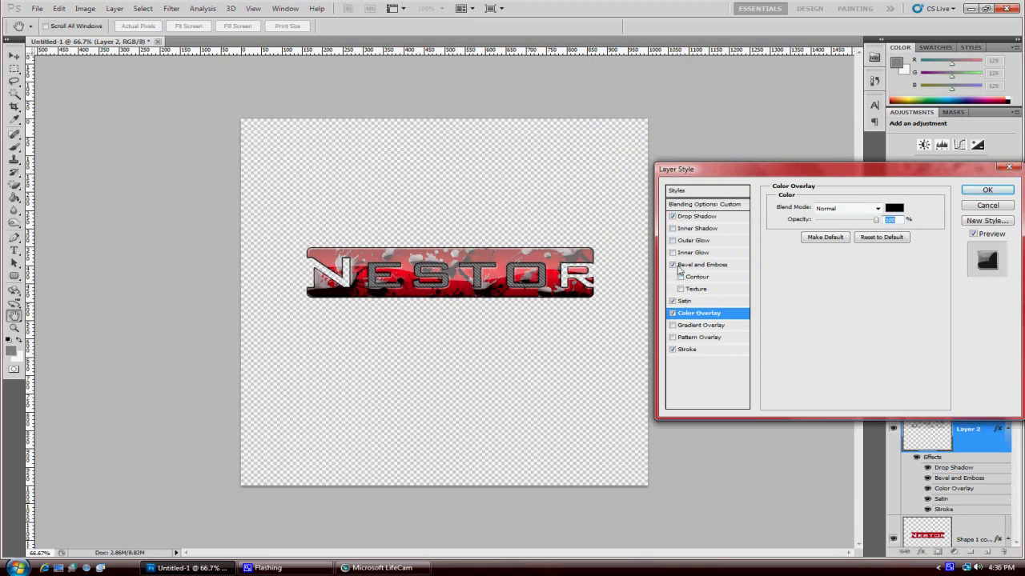
Turn off Bevel, Drop Shadow, Satin and Color Overlay, and enable Gradient Overlay.
click(672, 265)
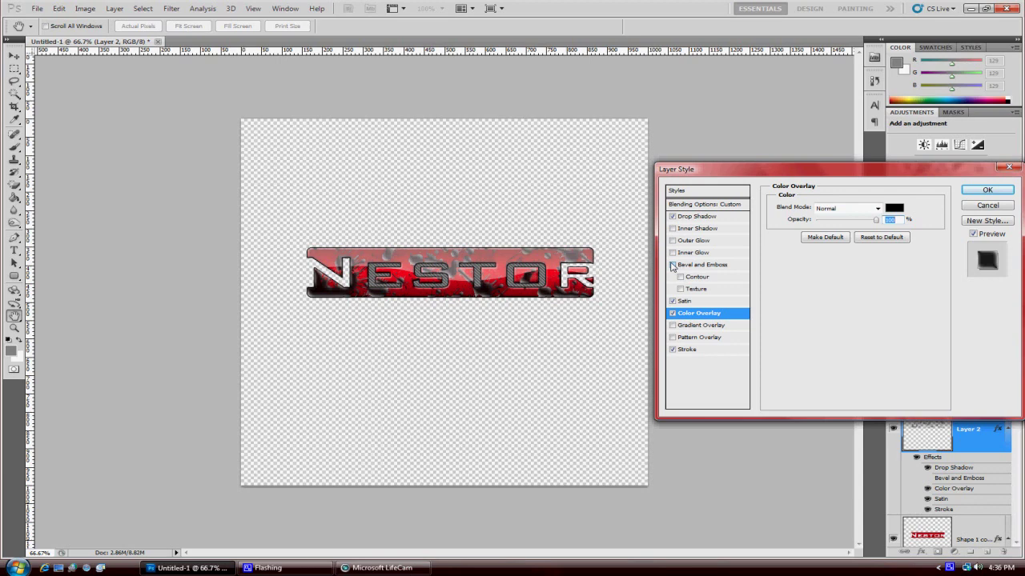
click(673, 217)
click(672, 301)
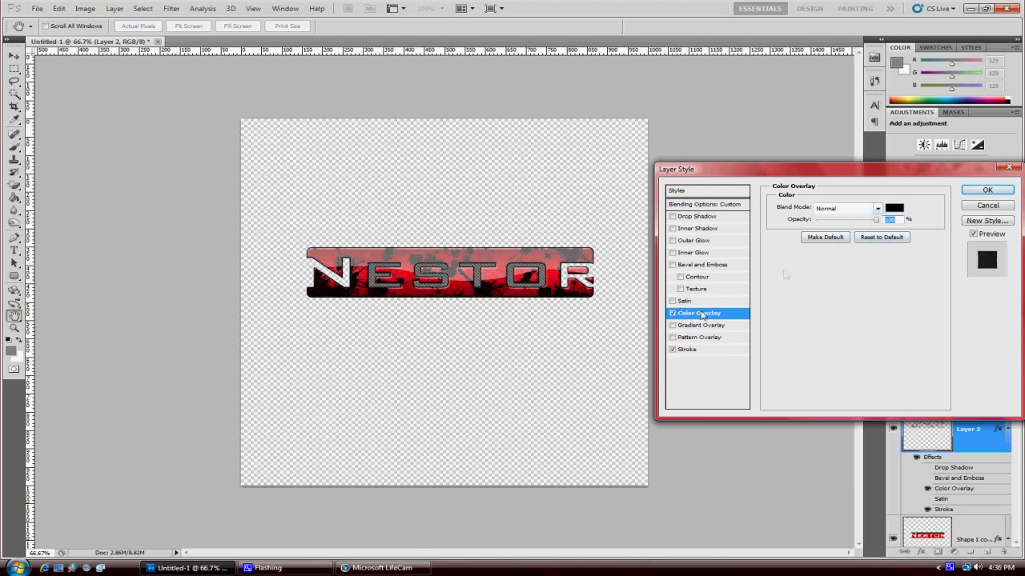
click(673, 312)
click(700, 325)
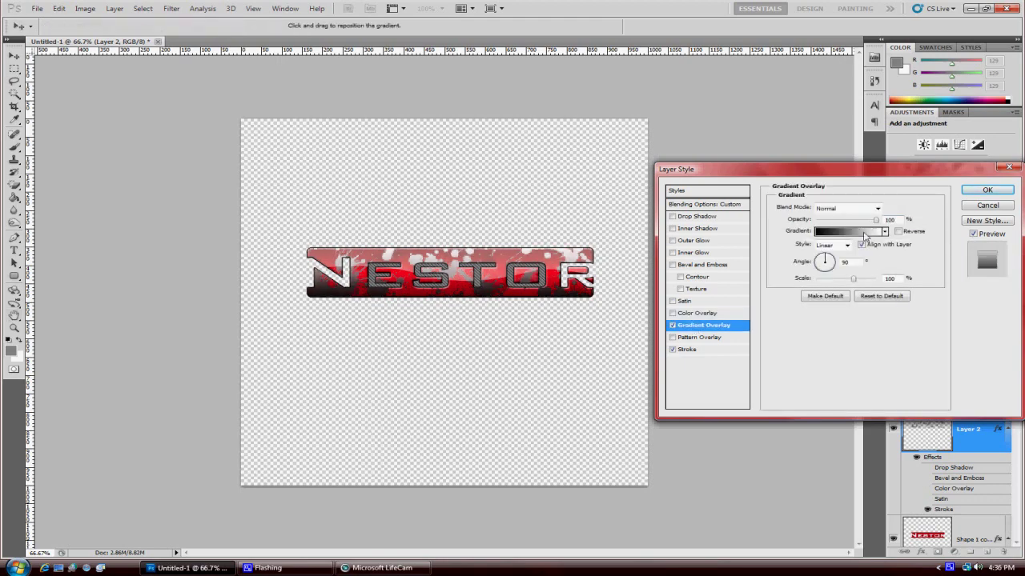
click(868, 234)
Choose the grey Metal gradient preset for the Gradient Overlay.
click(835, 197)
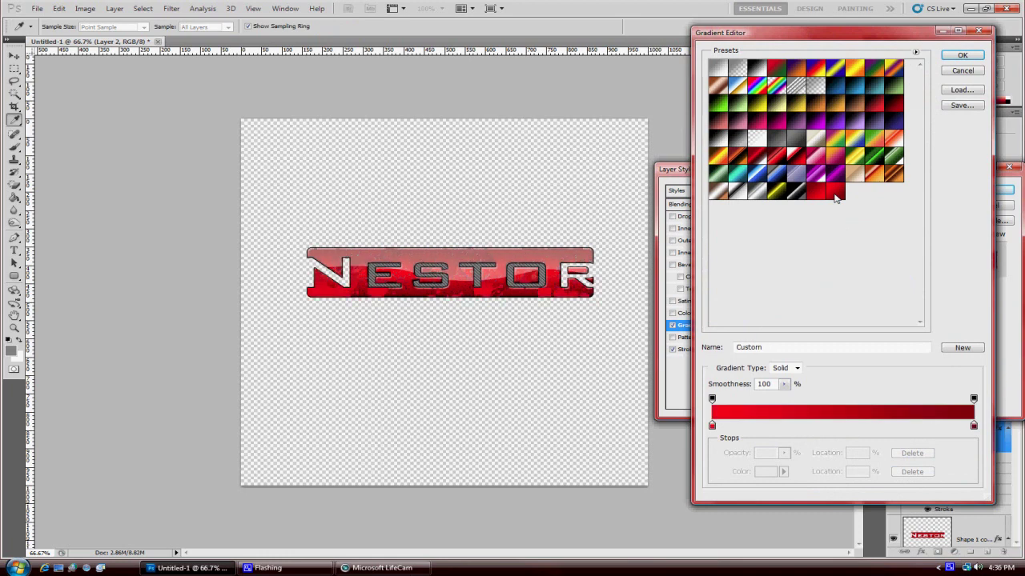
click(818, 196)
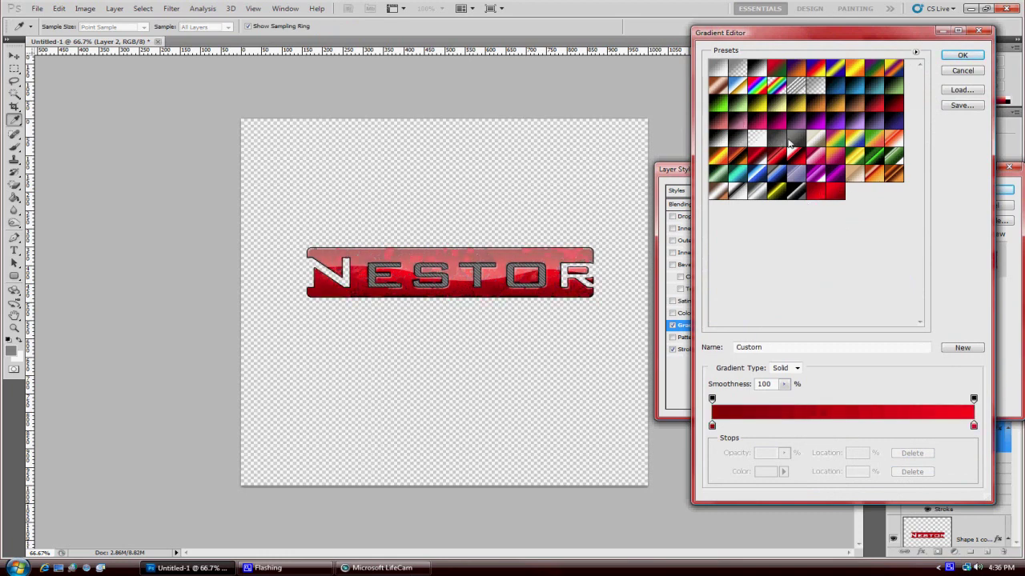
click(790, 143)
click(815, 127)
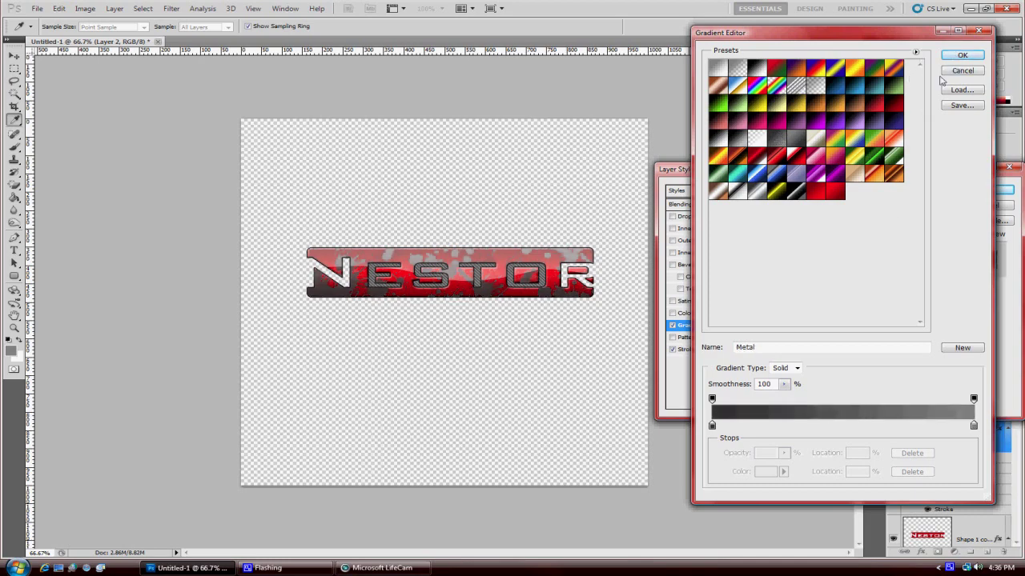
click(961, 55)
Make the gradient Reflected and reversed, keep the Stroke on, and apply the style.
click(850, 246)
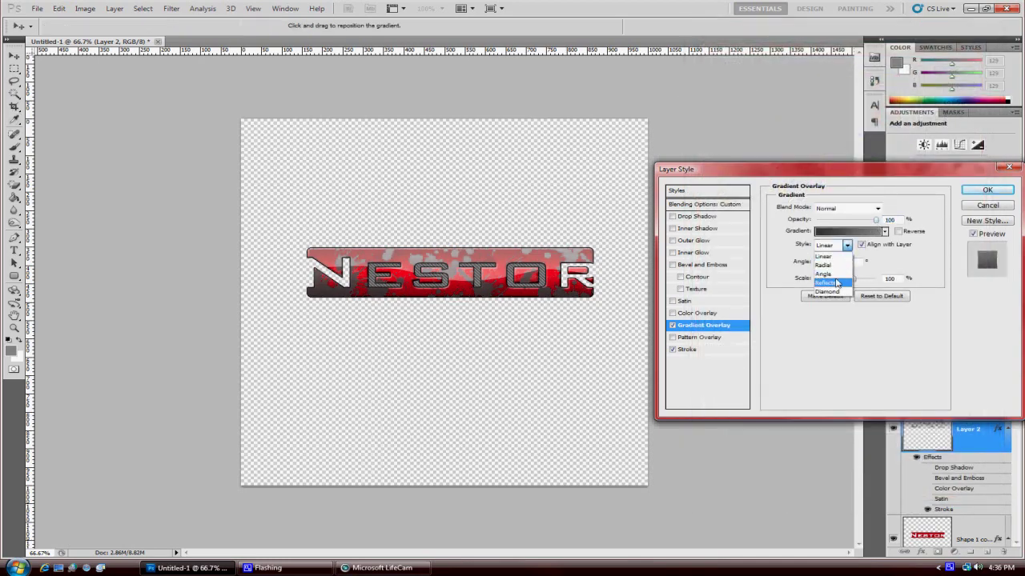
click(830, 281)
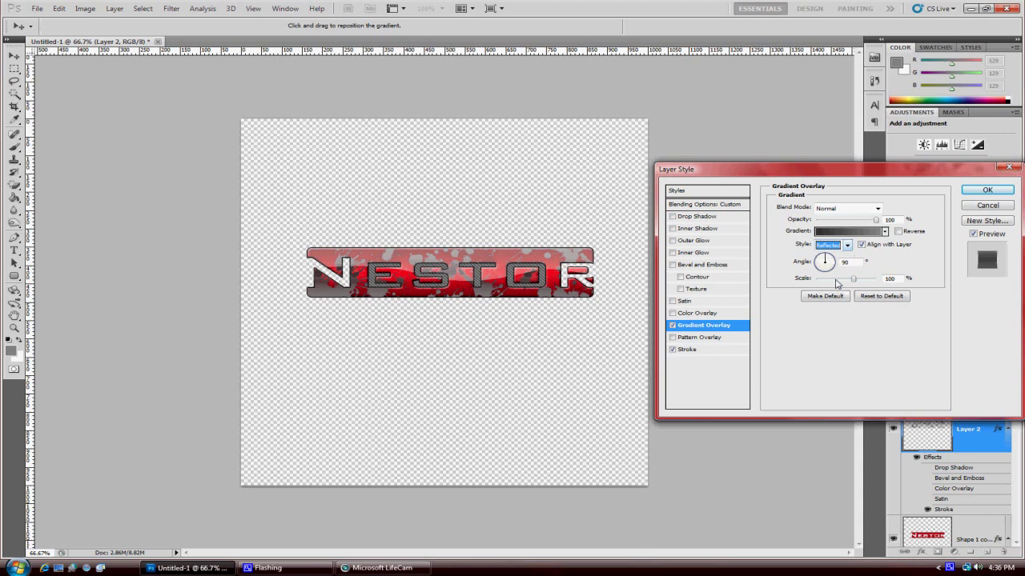
click(898, 231)
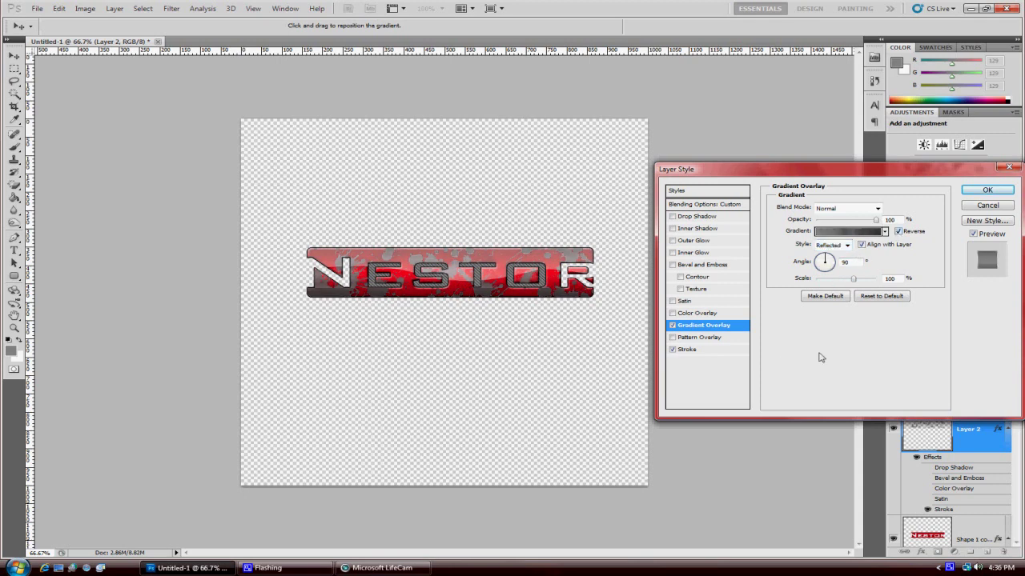
click(673, 349)
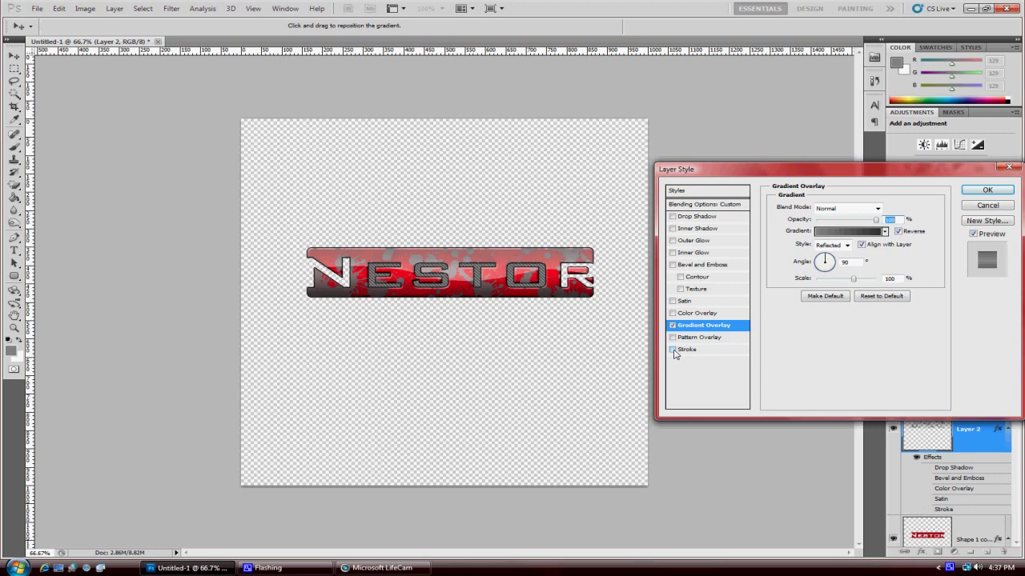
click(673, 350)
click(673, 350)
click(673, 349)
click(986, 190)
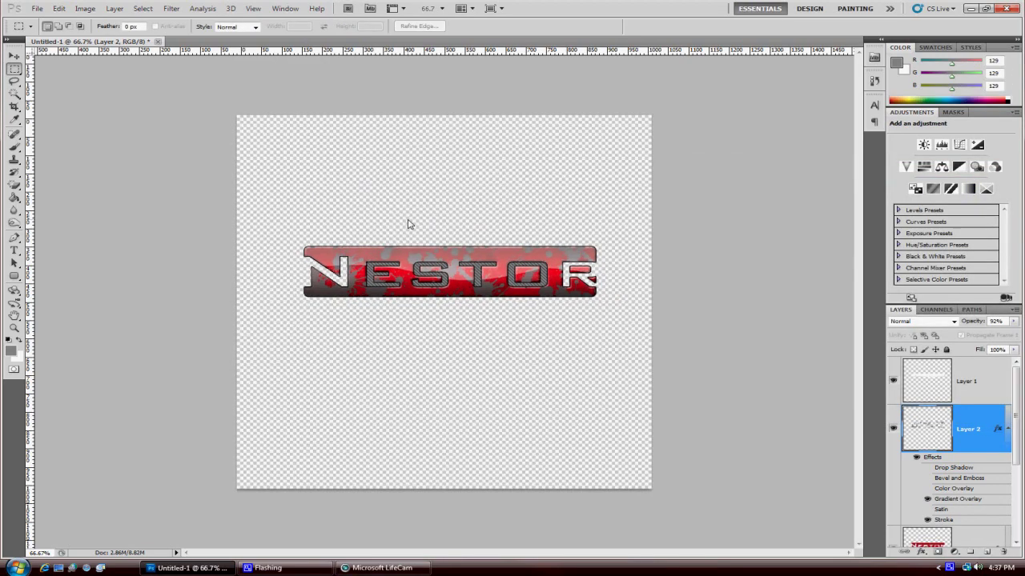
key(ctrl+plus)
key(ctrl+plus)
Zoom back out to 100% and bring the Microsoft LifeCam window to the front.
key(ctrl+minus)
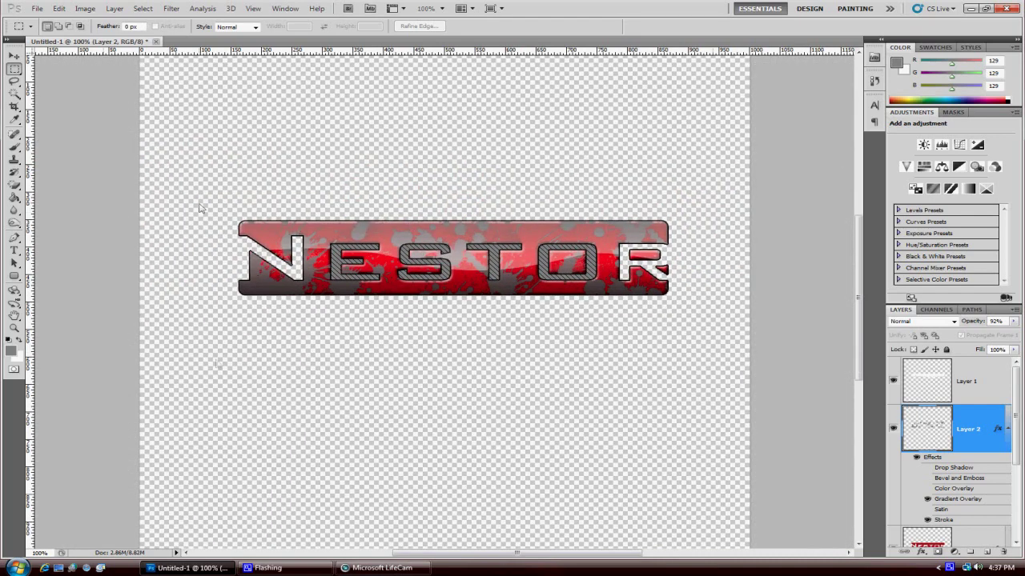
mouse_move(184, 568)
click(378, 567)
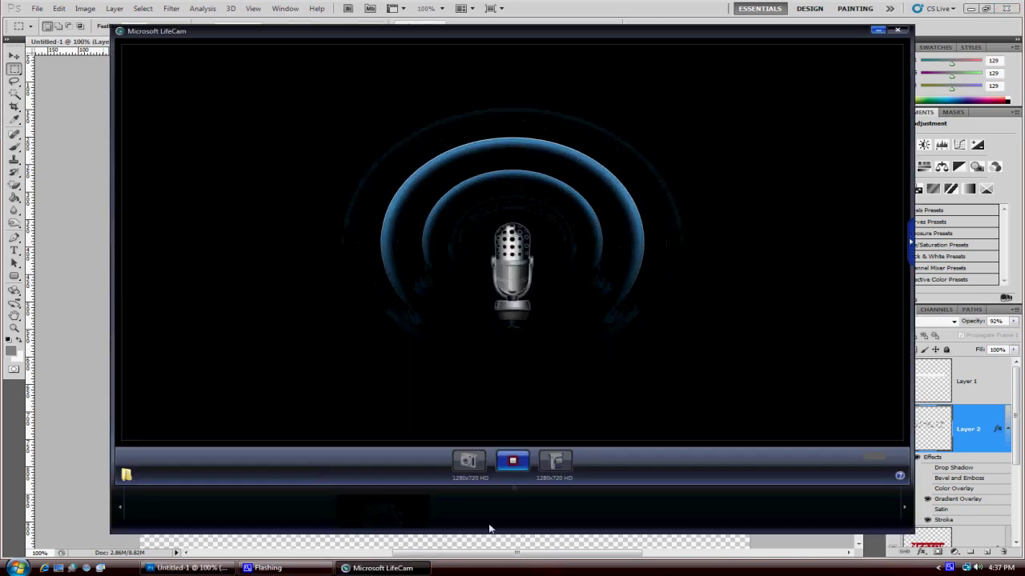